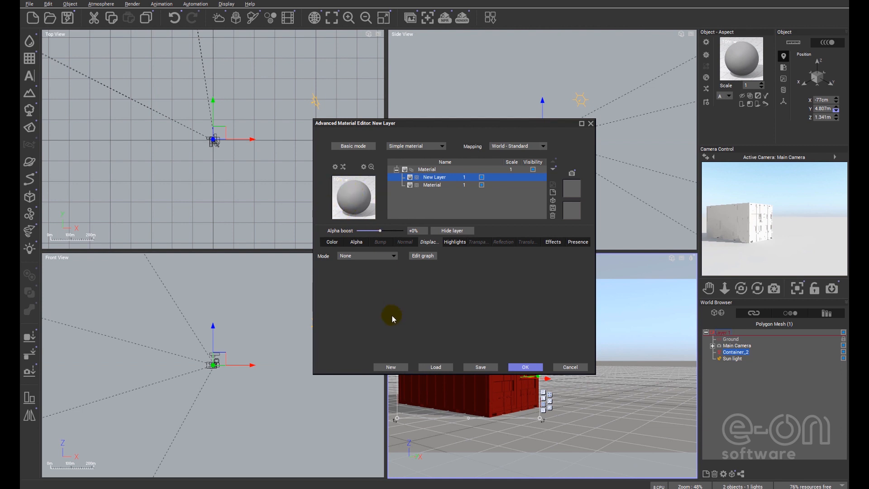
Step: Set the overall color of the new material layer's color correction to a fully saturated red
{"action": "left_click", "coordinate": [332, 242]}
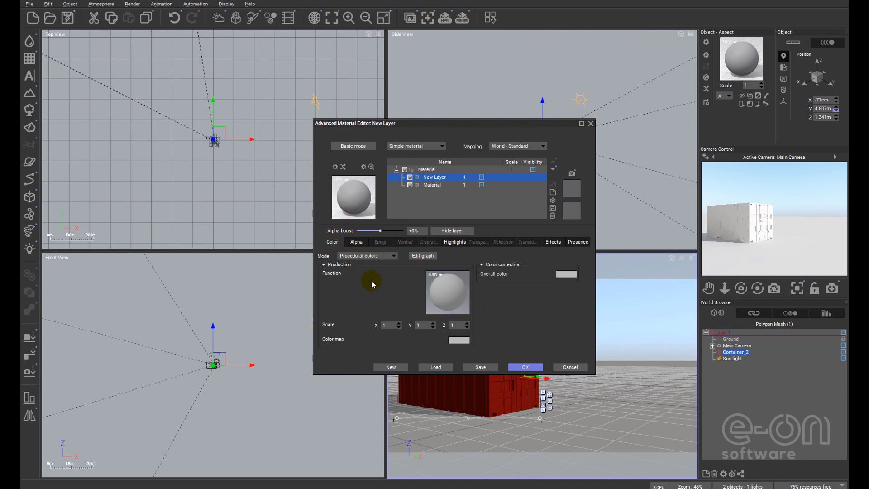
{"action": "right_click", "coordinate": [457, 341]}
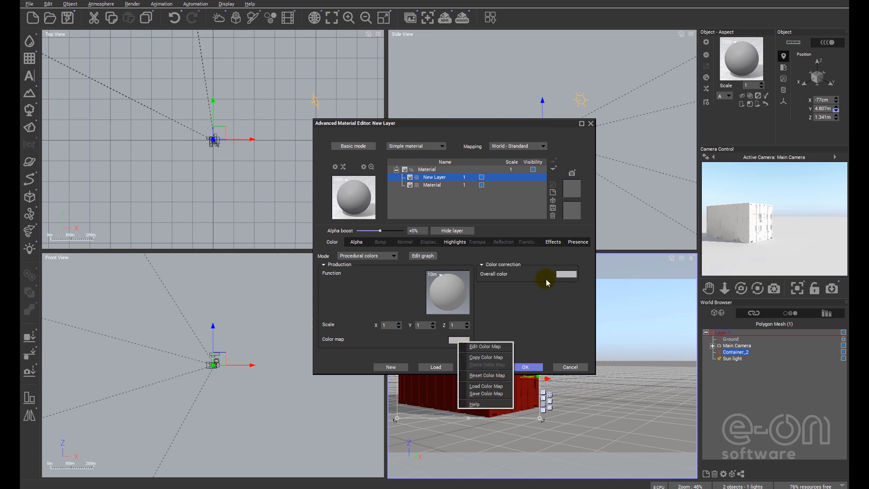
{"action": "right_click", "coordinate": [559, 274]}
{"action": "left_click", "coordinate": [583, 279]}
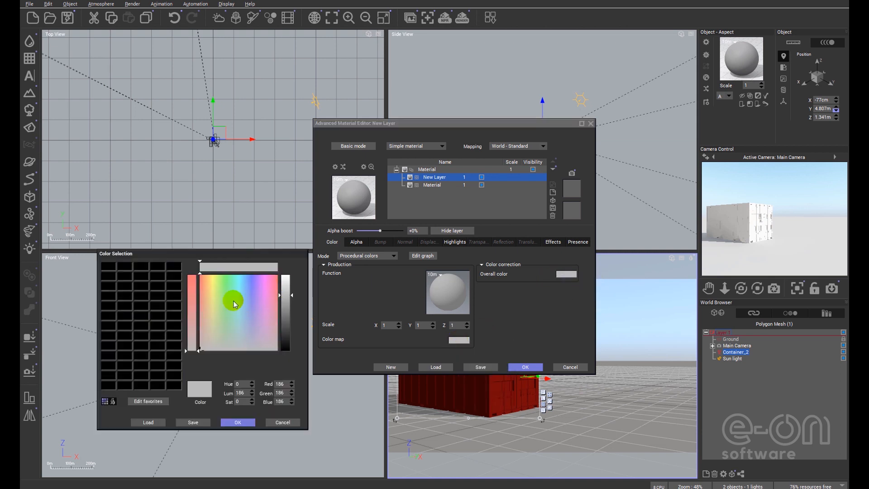
{"action": "left_click_drag", "start_coordinate": [232, 300], "coordinate": [200, 274]}
{"action": "left_click", "coordinate": [292, 322]}
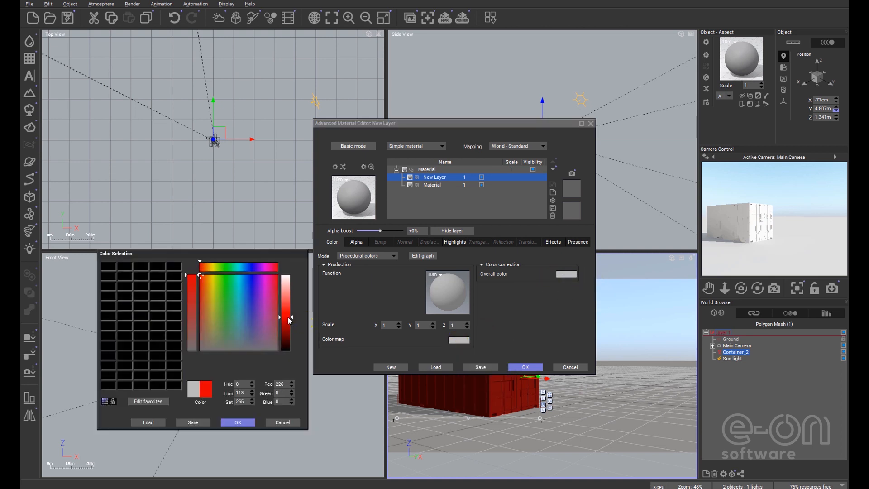
{"action": "left_click", "coordinate": [238, 422]}
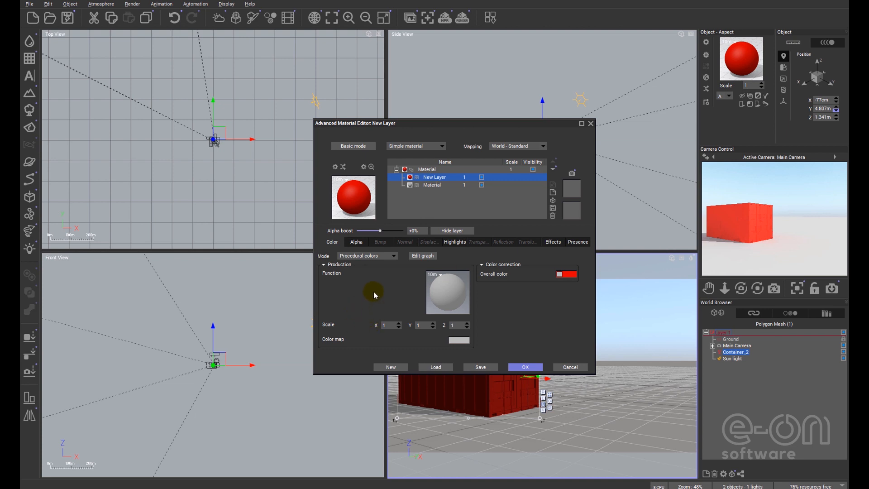
Step: Edit the new layer's alpha production function and remove the link between the color map node and the Alpha output
{"action": "left_click", "coordinate": [356, 242]}
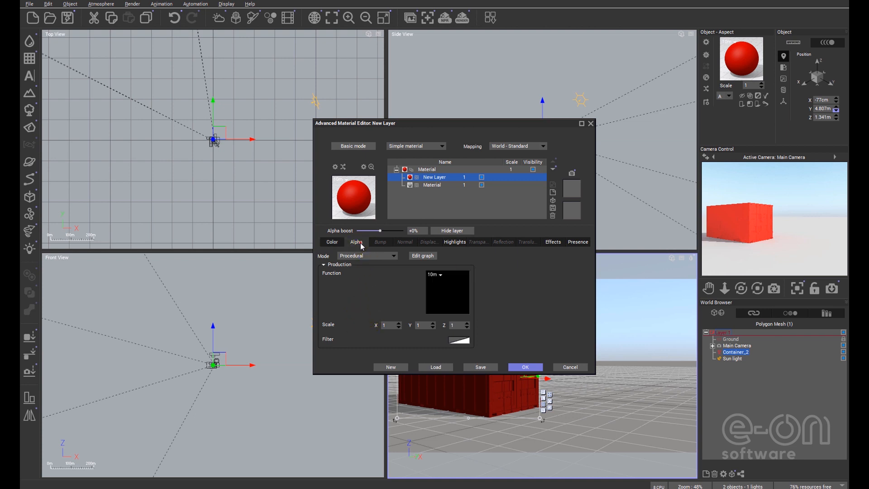
{"action": "right_click", "coordinate": [436, 288]}
{"action": "left_click", "coordinate": [452, 294]}
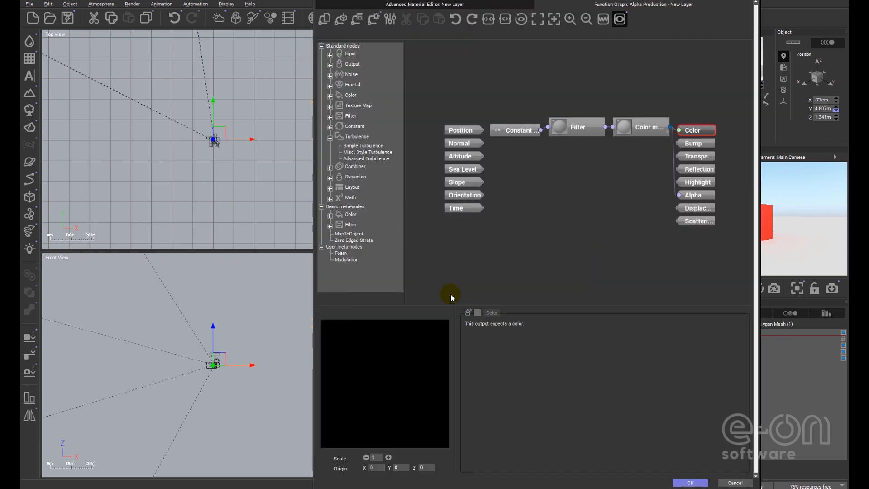
{"action": "right_click_drag", "start_coordinate": [557, 228], "coordinate": [526, 225]}
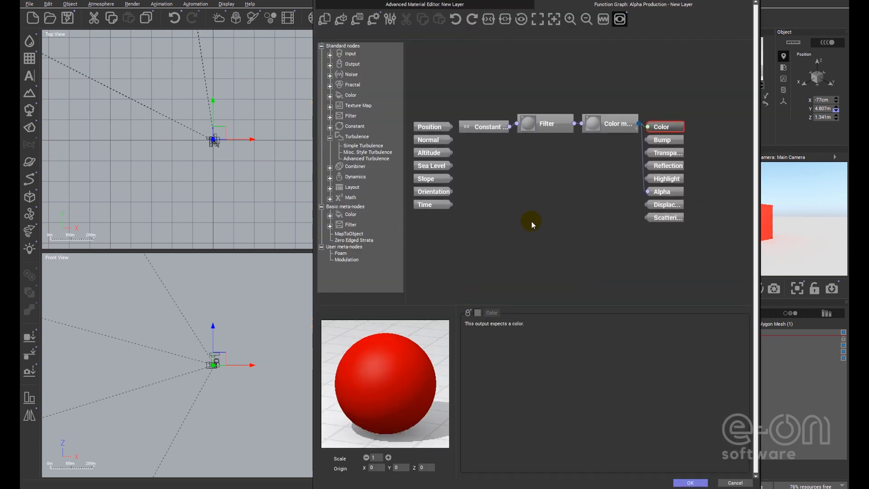
{"action": "left_click", "coordinate": [644, 168]}
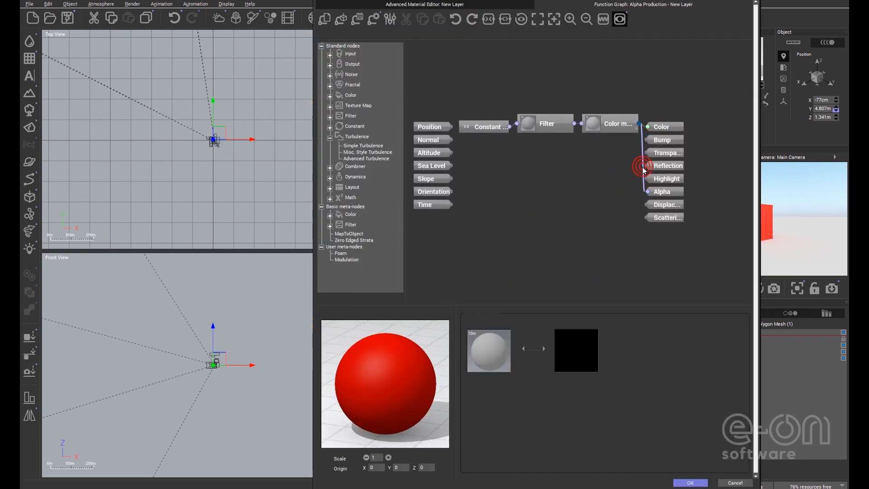
{"action": "left_click", "coordinate": [609, 256]}
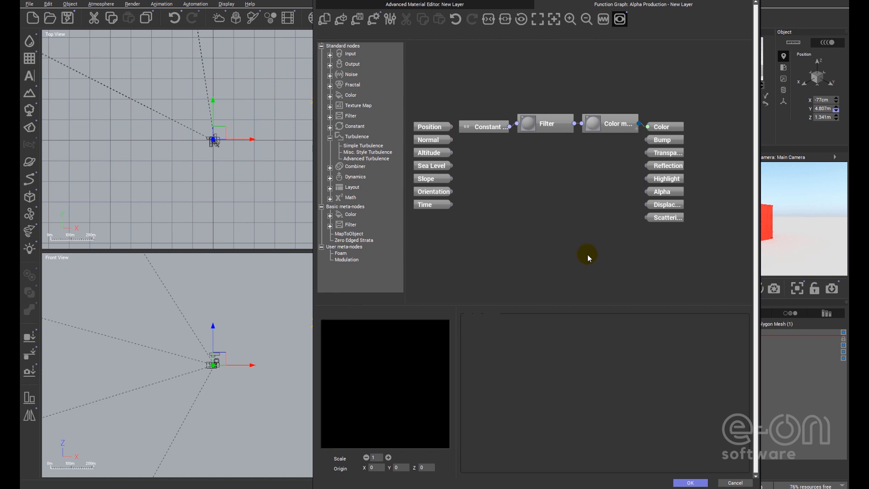
Step: Add a Simple Fractal node to the alpha function graph and set its roughness to 1
{"action": "right_click", "coordinate": [517, 191]}
{"action": "mouse_move", "coordinate": [553, 220]}
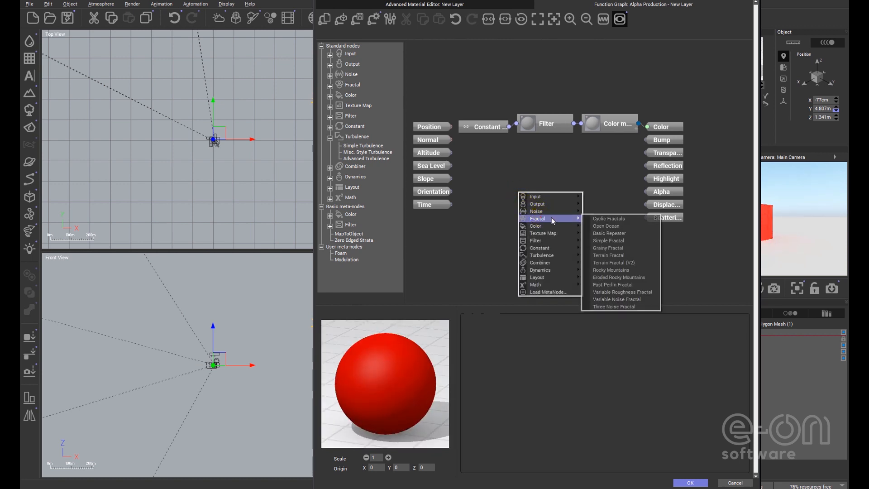
{"action": "left_click", "coordinate": [609, 241]}
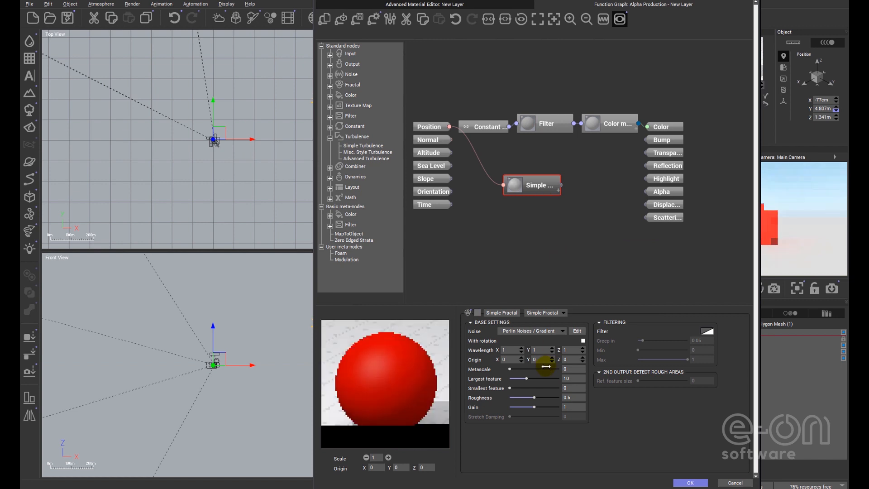
{"action": "left_click", "coordinate": [535, 397]}
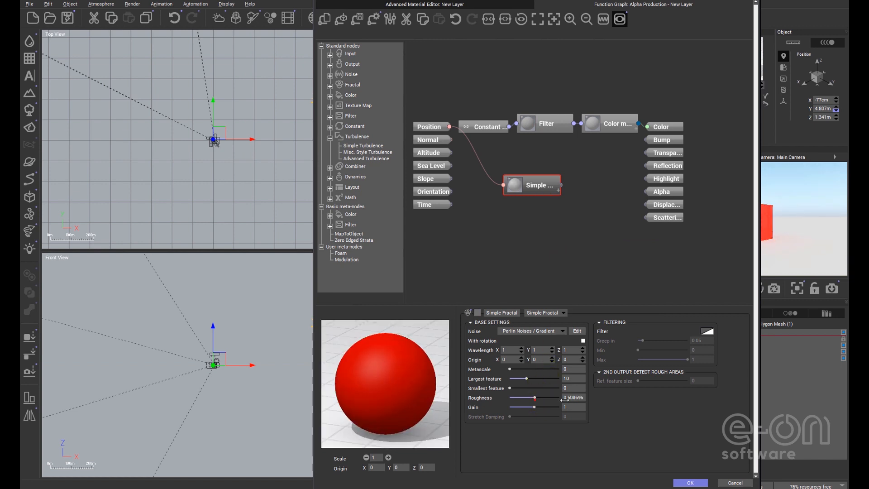
{"action": "left_click_drag", "start_coordinate": [564, 400], "coordinate": [569, 402]}
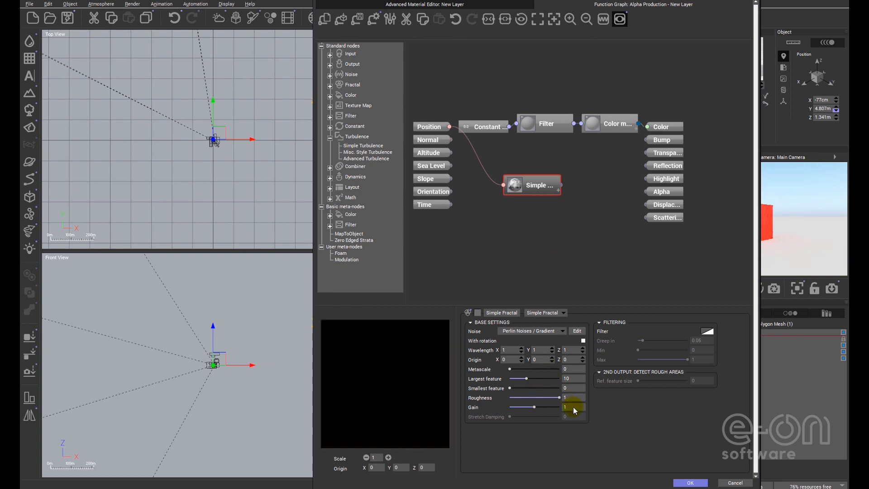
Step: Show the Simple Fractal node's preview and set its X and Y wavelengths to 0.2
{"action": "left_click", "coordinate": [478, 313]}
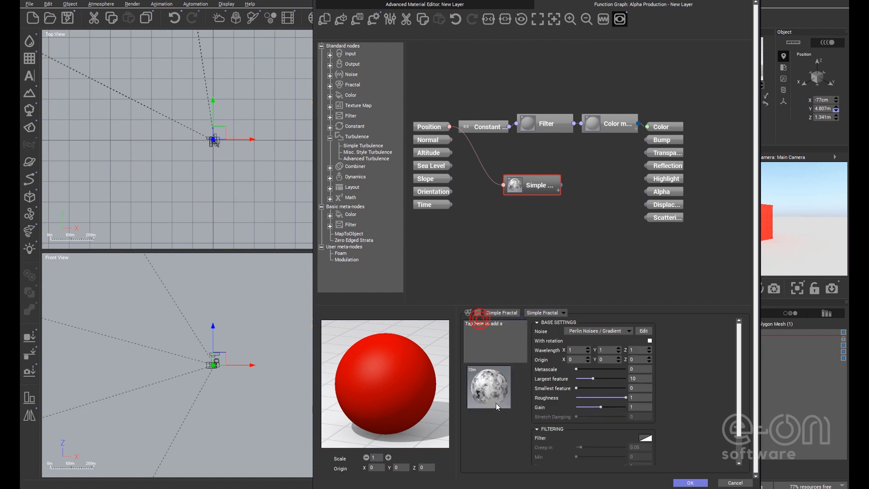
{"action": "left_click", "coordinate": [607, 351]}
{"action": "left_click", "coordinate": [608, 353]}
{"action": "type", "text": "0.2"}
{"action": "key", "text": "Return"}
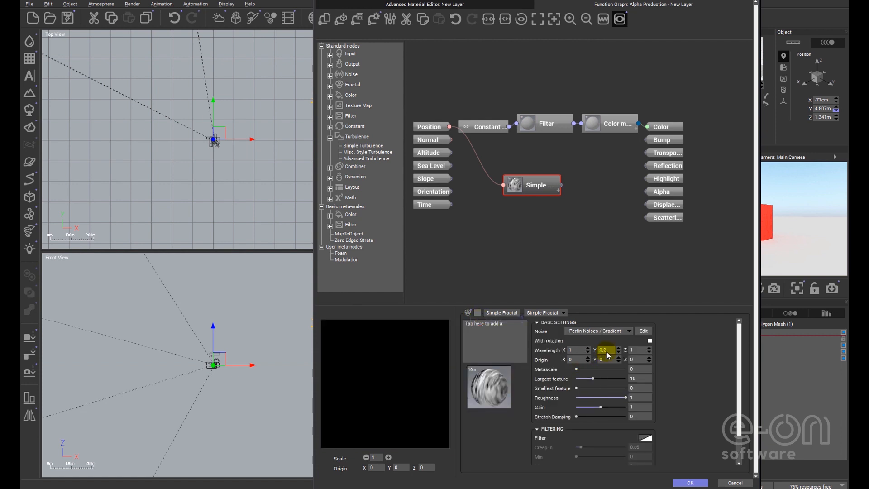
{"action": "left_click", "coordinate": [577, 350]}
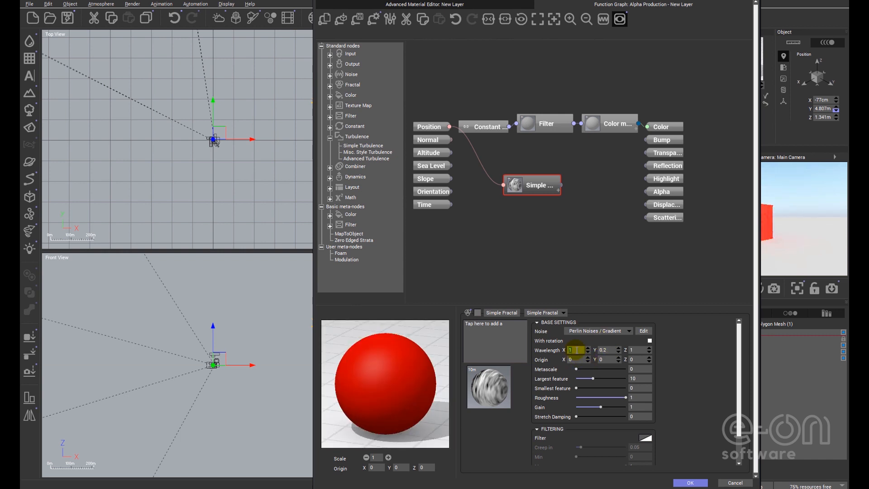
{"action": "type", "text": "0.2"}
{"action": "key", "text": "Return"}
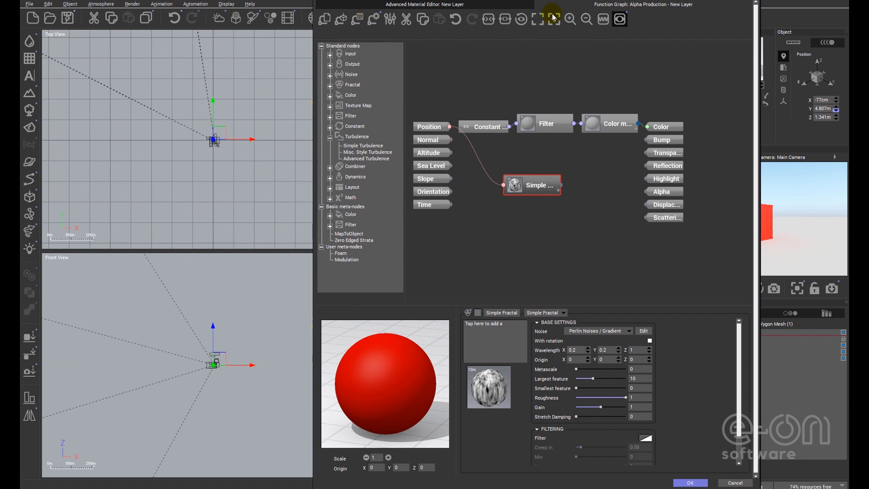
Step: Connect the Simple Fractal node's Altitude output to the Alpha output and check the streaks on the container in the camera preview
{"action": "left_click_drag", "start_coordinate": [534, 1], "coordinate": [351, 0]}
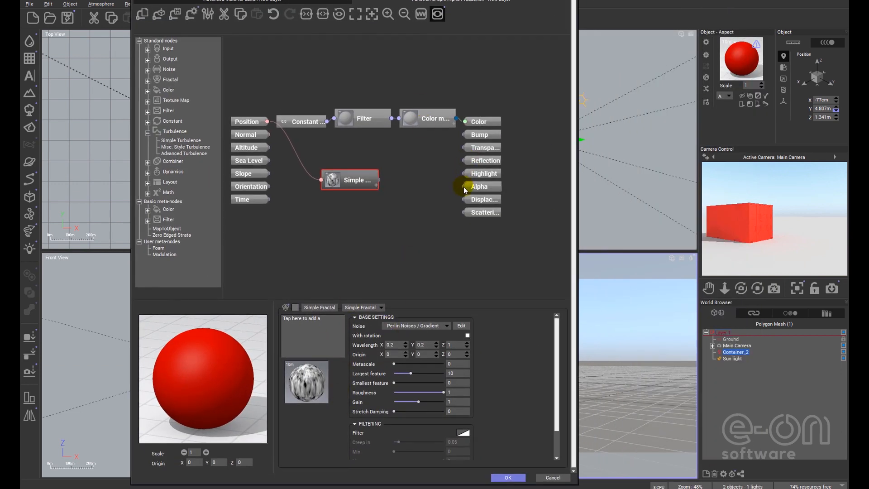
{"action": "left_click_drag", "start_coordinate": [465, 185], "coordinate": [366, 183]}
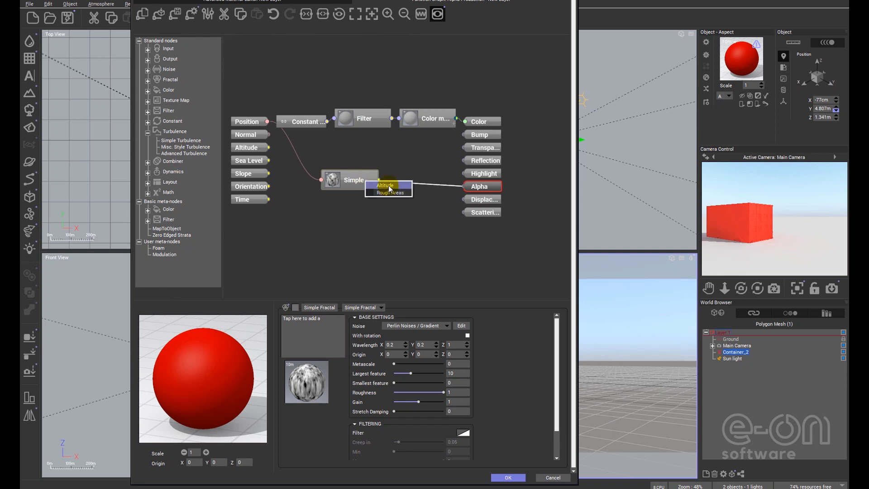
{"action": "left_click", "coordinate": [386, 185]}
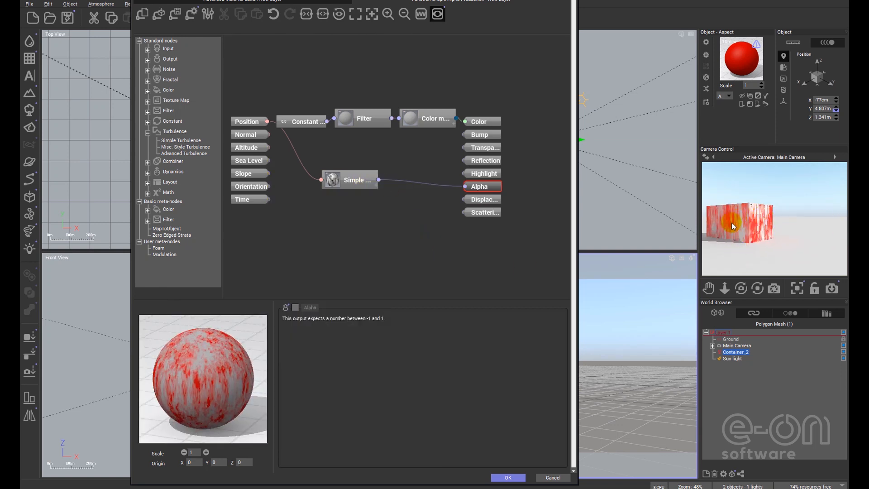
{"action": "right_click", "coordinate": [738, 233]}
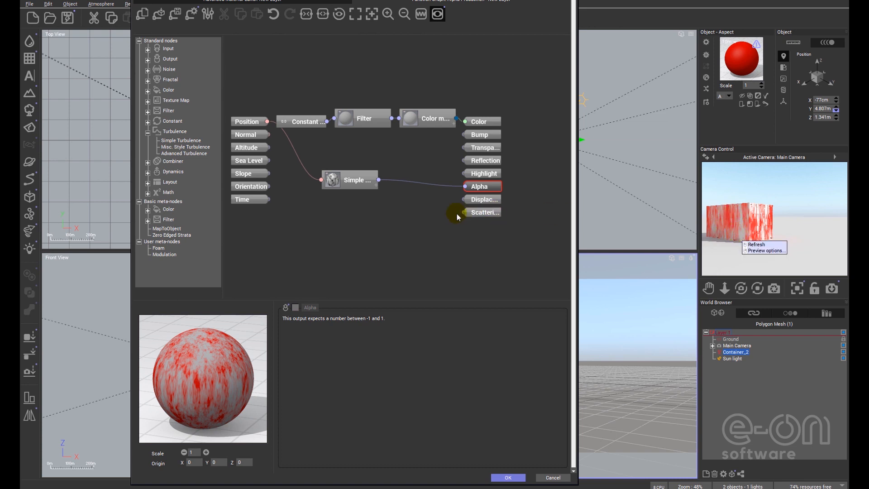
{"action": "left_click", "coordinate": [357, 183]}
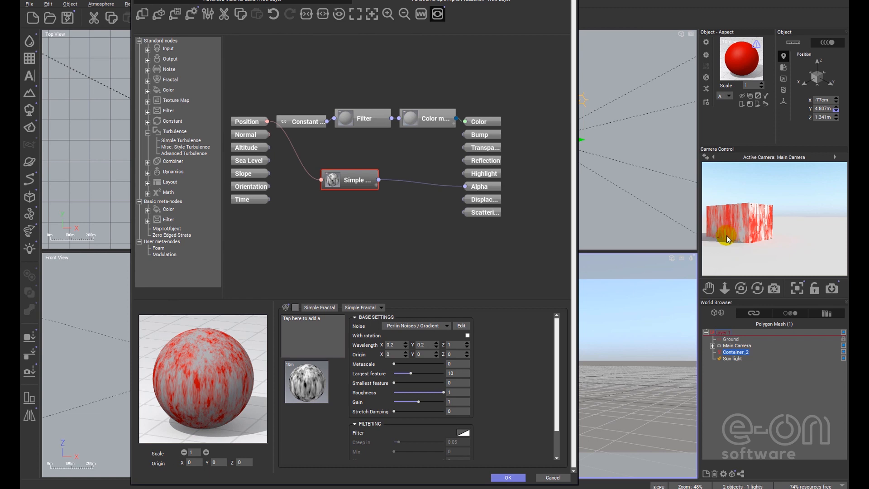
Step: Limit the red layer's presence to an altitude range of 0.05 to 1, with 46% bottom fuzziness
{"action": "left_click", "coordinate": [290, 1]}
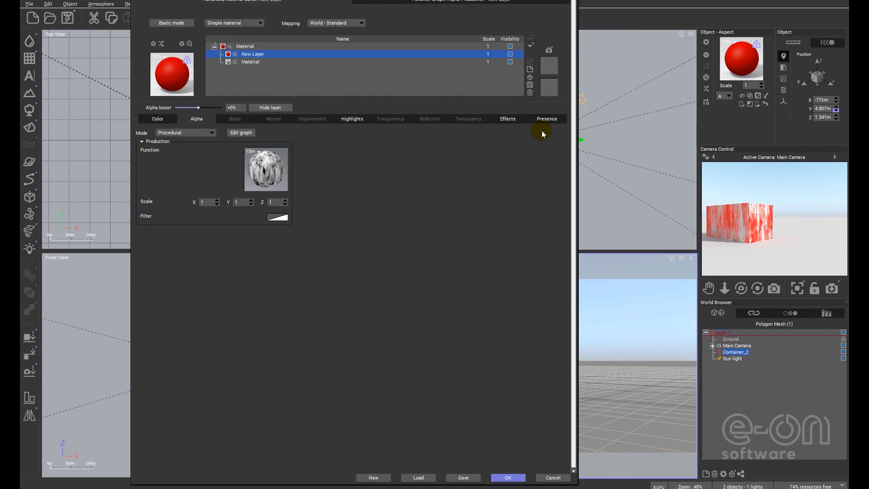
{"action": "left_click", "coordinate": [548, 120]}
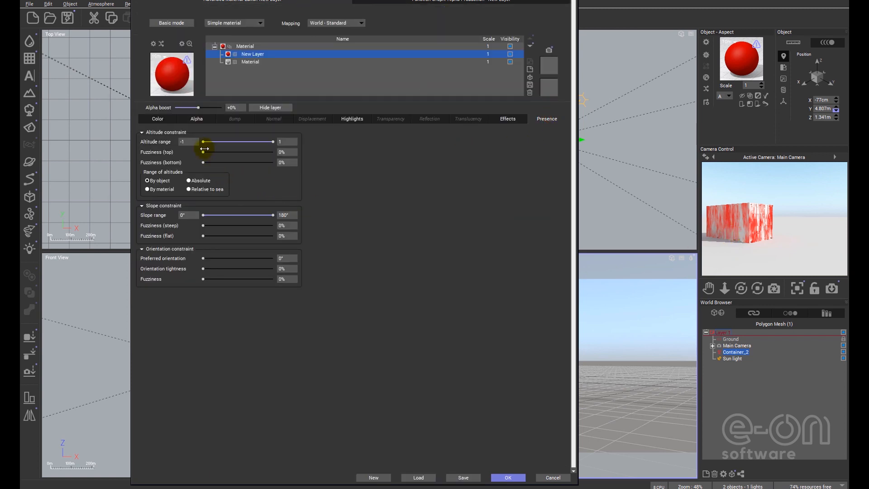
{"action": "left_click_drag", "start_coordinate": [201, 142], "coordinate": [235, 142]}
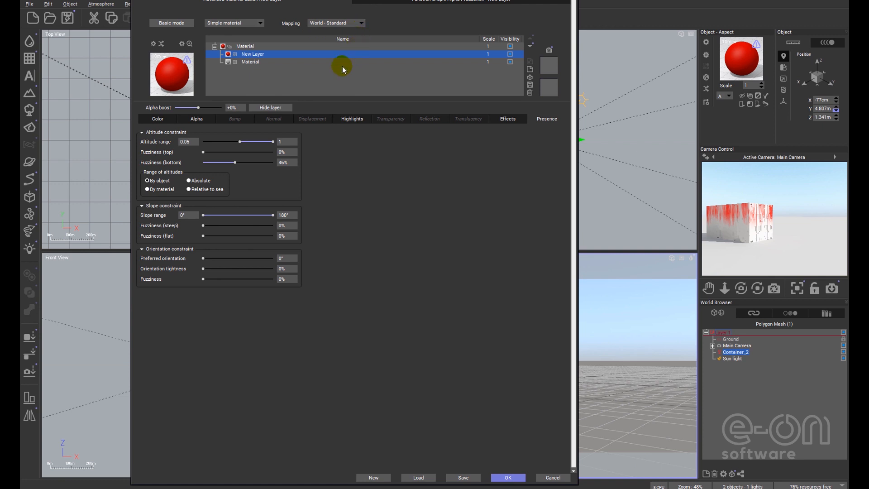
Step: Share the red paint layer for use in other materials and accept the material edits
{"action": "left_click", "coordinate": [165, 120]}
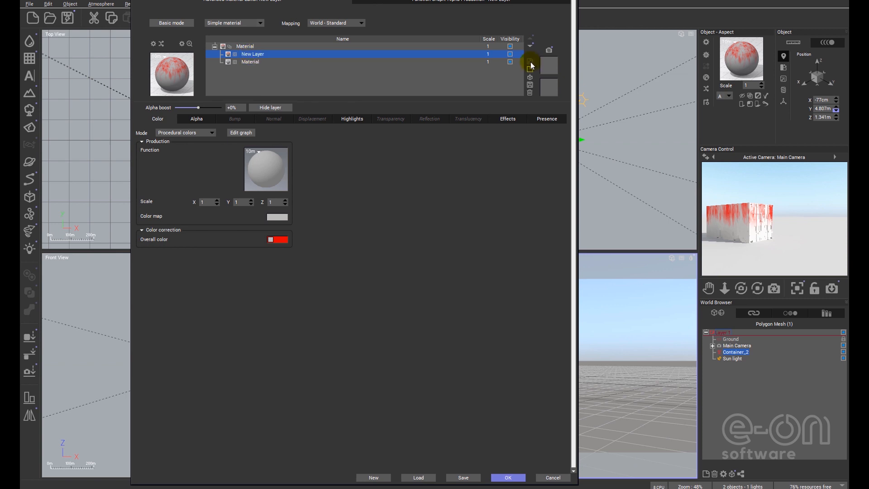
{"action": "right_click", "coordinate": [230, 56]}
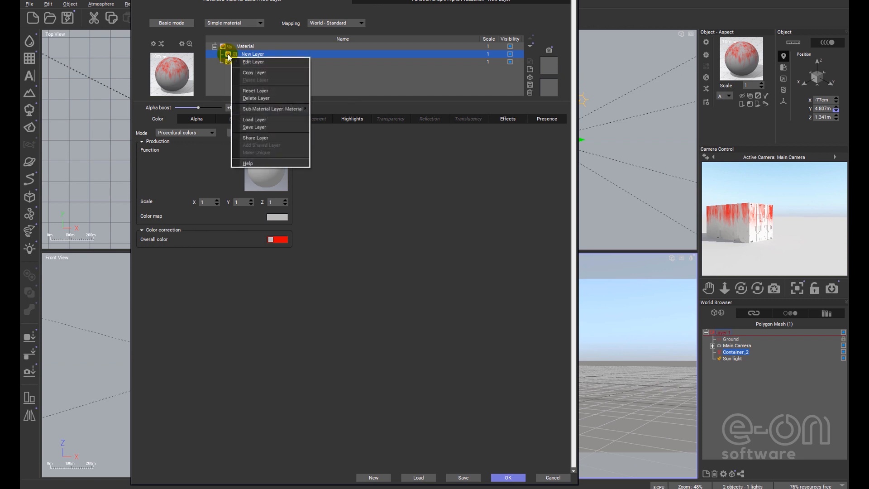
{"action": "left_click", "coordinate": [256, 138]}
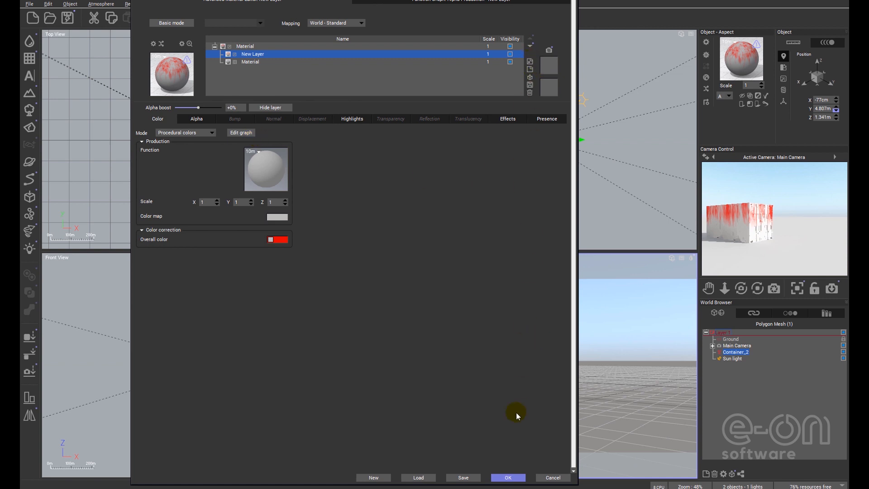
{"action": "left_click", "coordinate": [508, 477]}
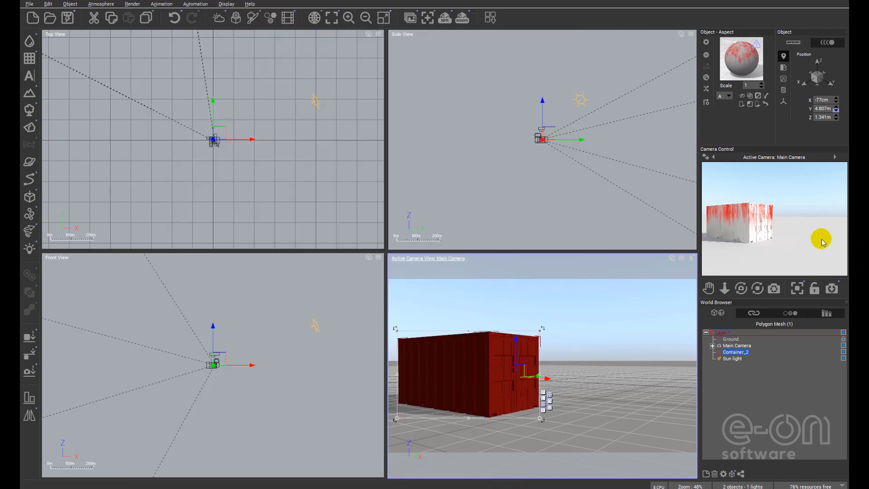
Step: Load a second Container_2 from the Vue_stuff objects and move it beside the first, to about X 1.15 m and Y 8.56 m
{"action": "left_click", "coordinate": [30, 198]}
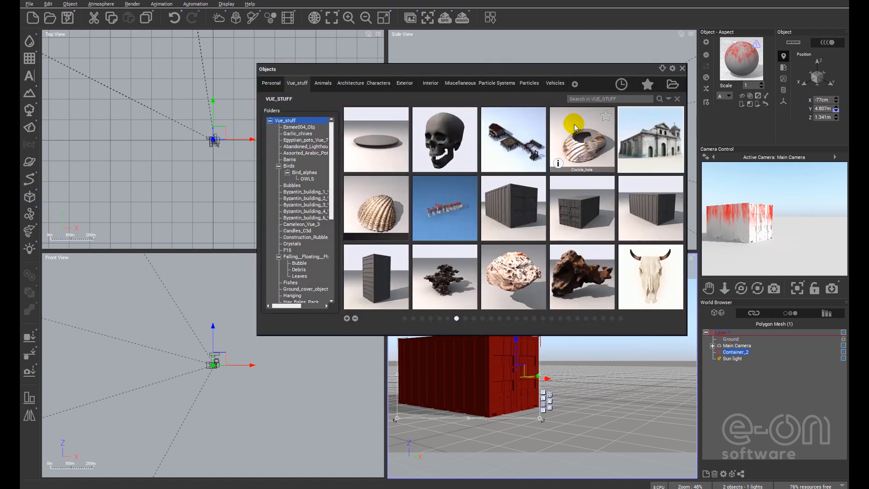
{"action": "double_click", "coordinate": [528, 211]}
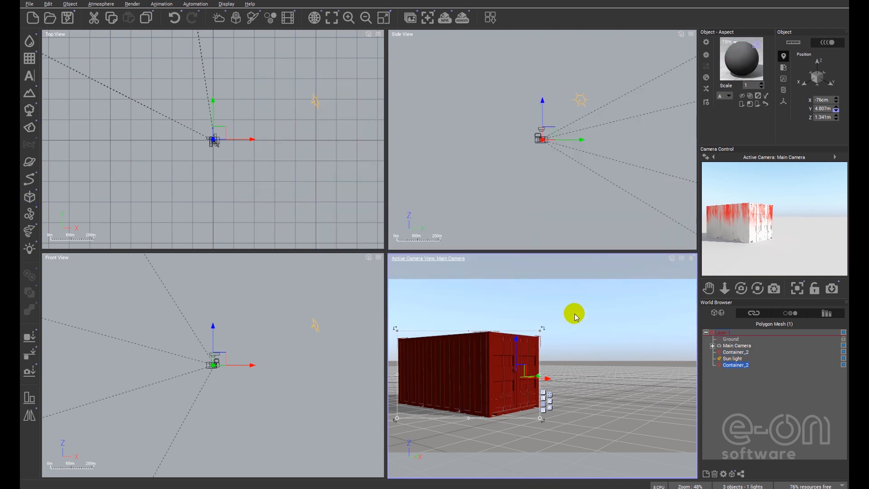
{"action": "left_click", "coordinate": [218, 177]}
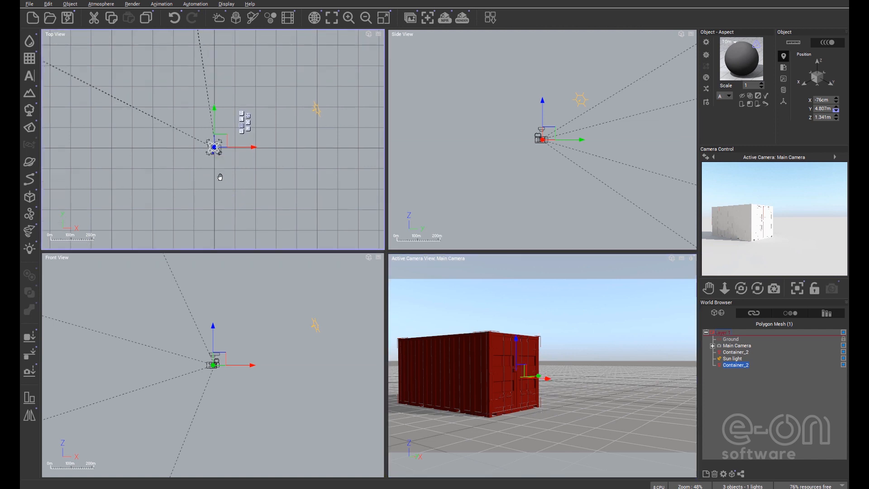
{"action": "left_click", "coordinate": [349, 17]}
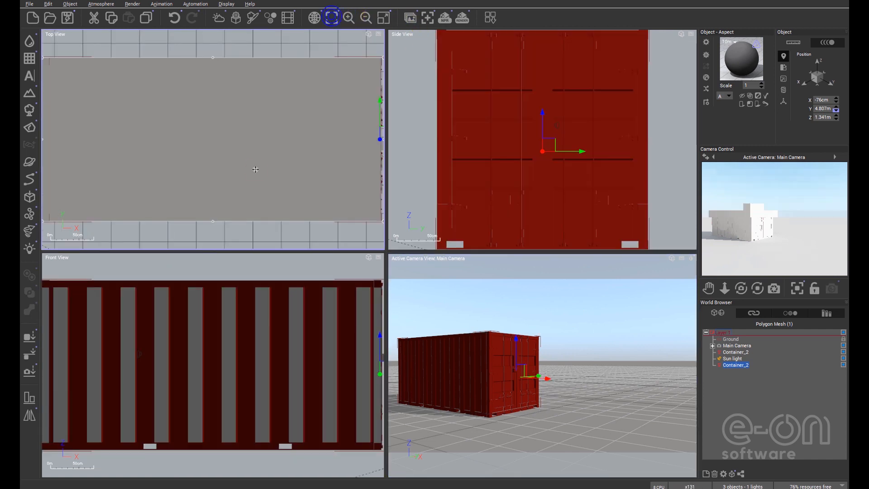
{"action": "left_click", "coordinate": [250, 182]}
{"action": "left_click_drag", "start_coordinate": [250, 182], "coordinate": [287, 90]}
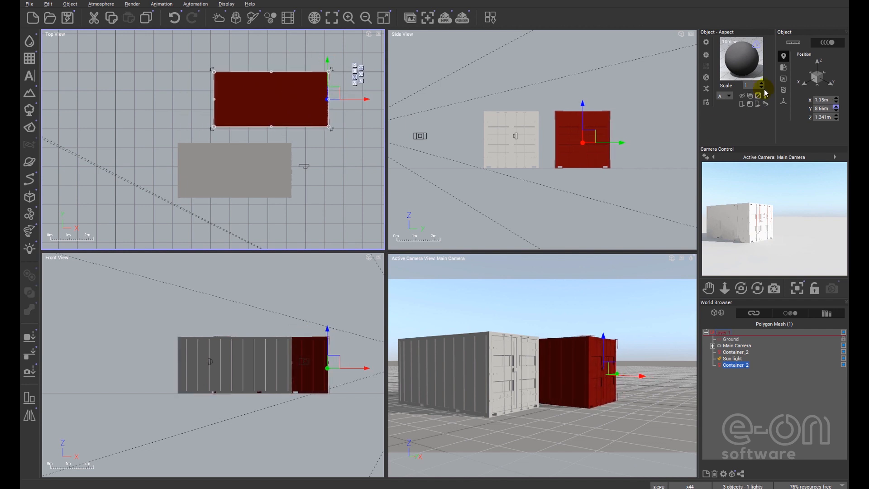
Step: Edit the second container's material and set its overall color to green (Red 79, Green 152, Blue 81)
{"action": "right_click", "coordinate": [743, 65]}
{"action": "left_click", "coordinate": [762, 64]}
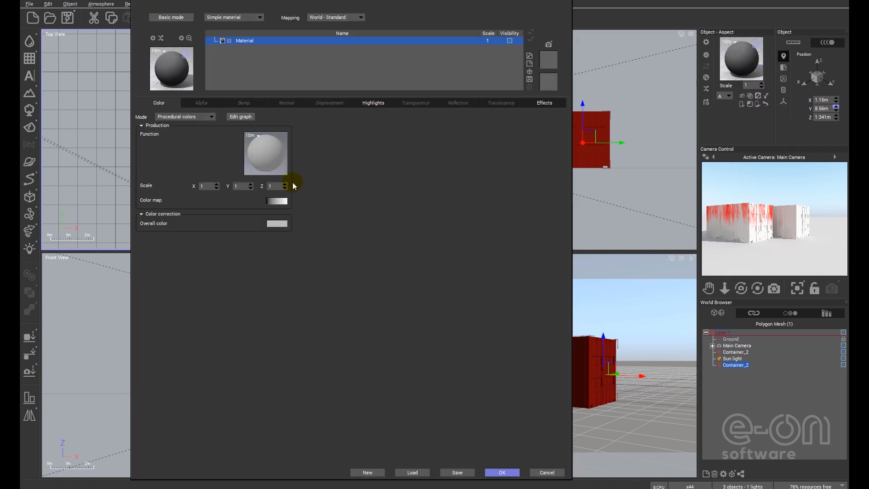
{"action": "right_click", "coordinate": [275, 224]}
{"action": "left_click", "coordinate": [287, 230]}
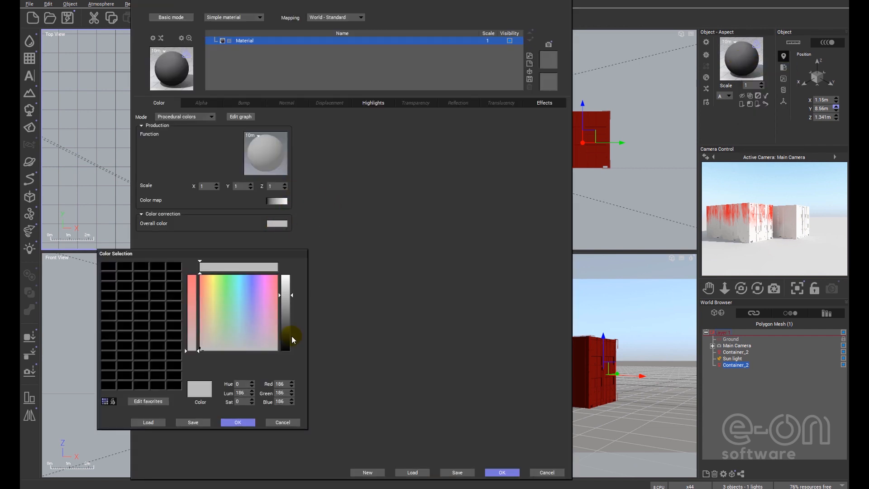
{"action": "left_click_drag", "start_coordinate": [225, 288], "coordinate": [226, 275]}
{"action": "left_click_drag", "start_coordinate": [229, 327], "coordinate": [226, 328]}
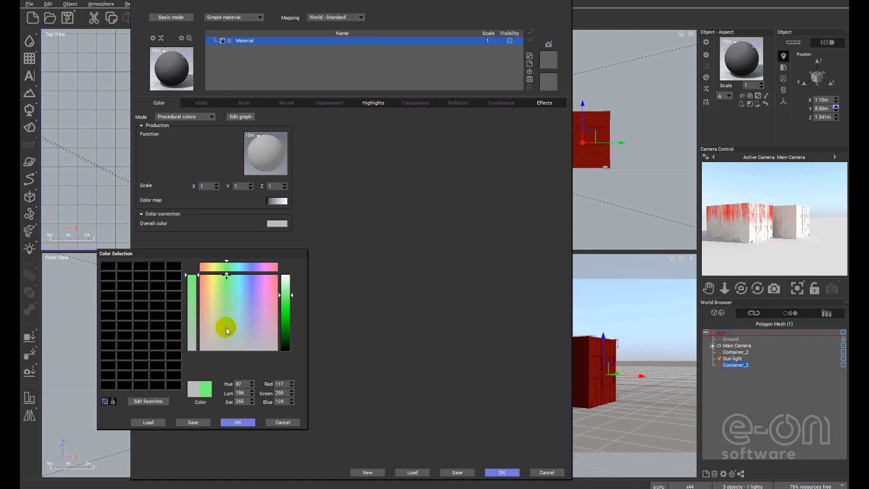
{"action": "left_click", "coordinate": [284, 316]}
{"action": "left_click", "coordinate": [247, 403]}
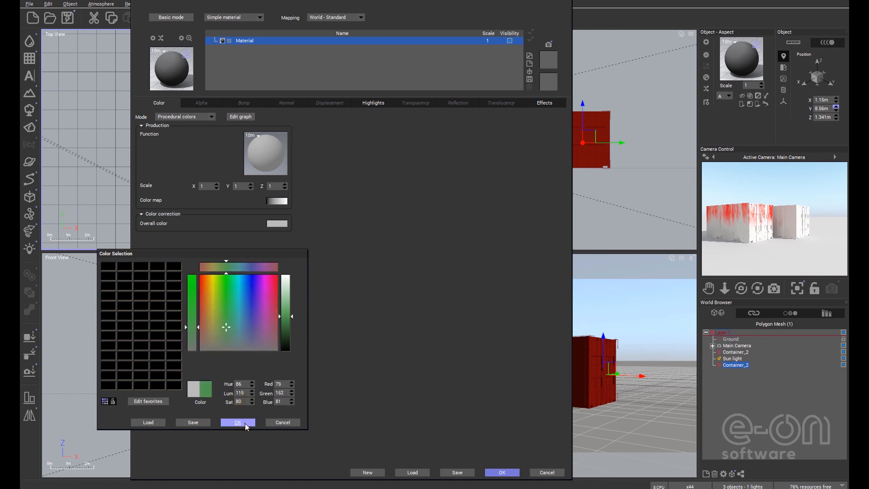
{"action": "left_click", "coordinate": [245, 422]}
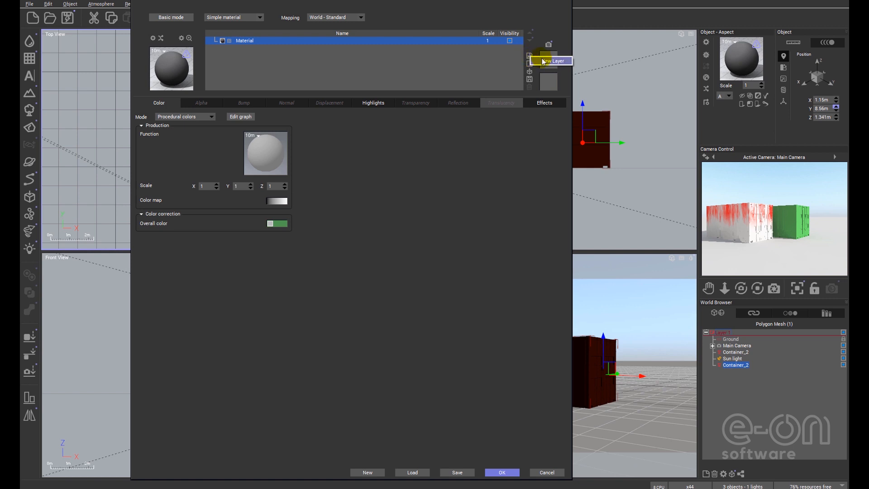
Step: Add the shared New Layer to the green container's material
{"action": "left_click", "coordinate": [551, 62]}
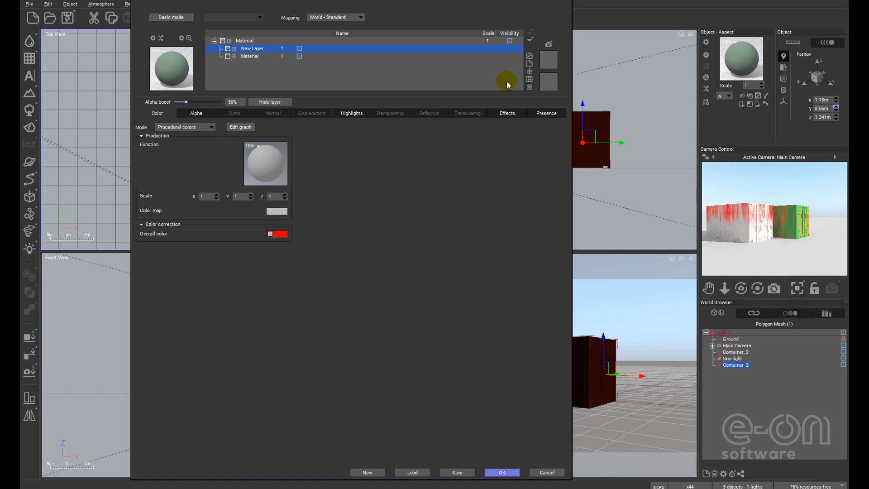
{"action": "left_click_drag", "start_coordinate": [453, 1], "coordinate": [347, 28]}
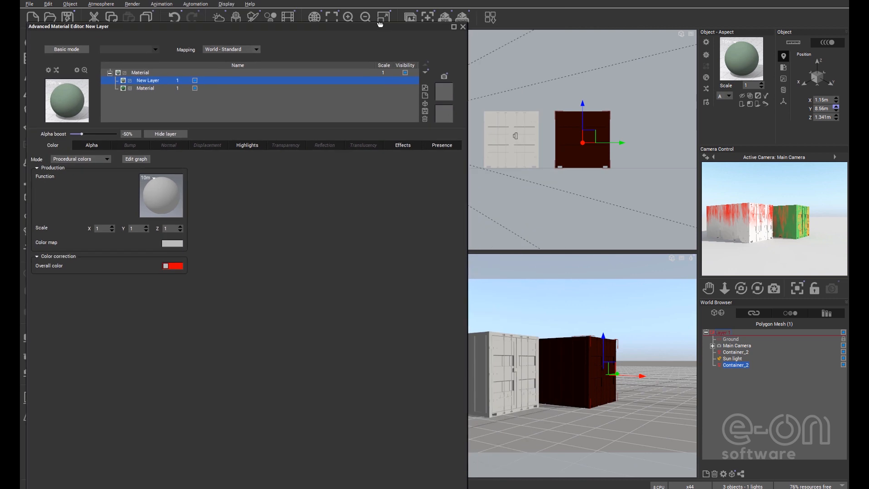
Step: Render the scene to screen at 800x450, discard the oldest stacked renders, and inspect both containers
{"action": "left_click", "coordinate": [459, 18]}
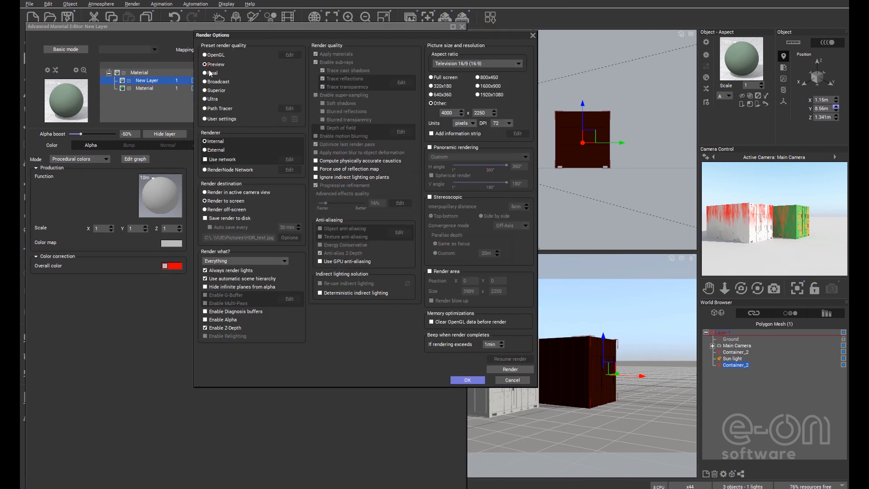
{"action": "left_click", "coordinate": [478, 78]}
{"action": "left_click", "coordinate": [509, 369]}
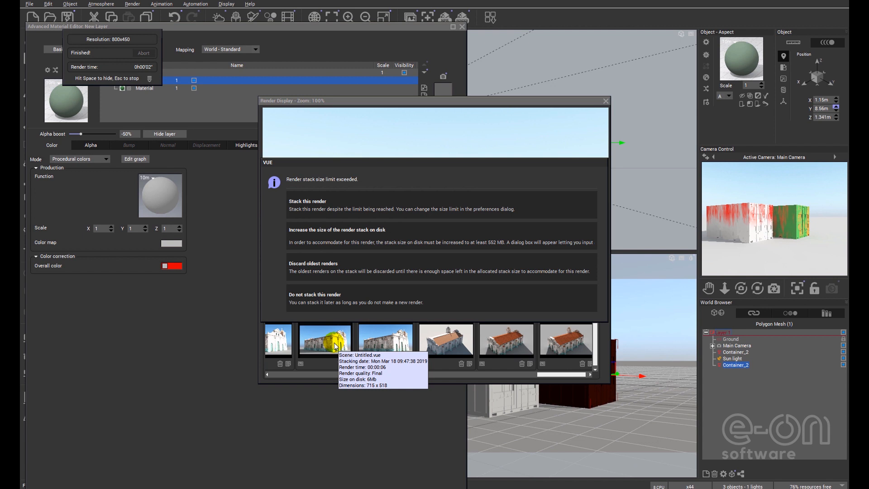
{"action": "left_click", "coordinate": [331, 266]}
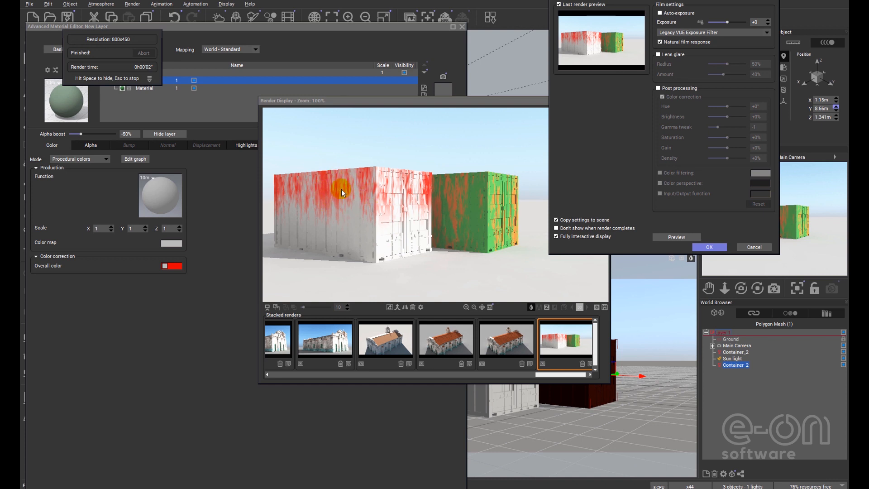
{"action": "left_click", "coordinate": [708, 246]}
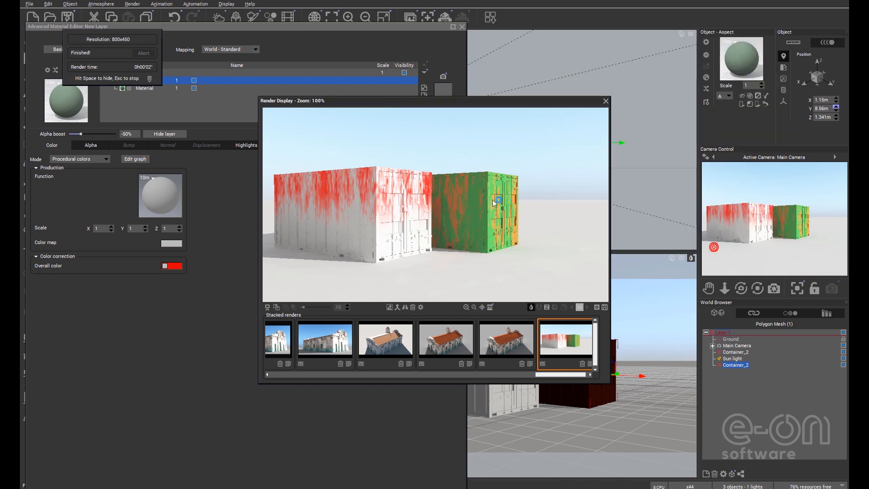
{"action": "left_click", "coordinate": [606, 102]}
Step: Limit the shared layer's presence on the green container to altitudes -0.46 to 1 with 19% bottom fuzziness, and accept the material
{"action": "left_click", "coordinate": [441, 145]}
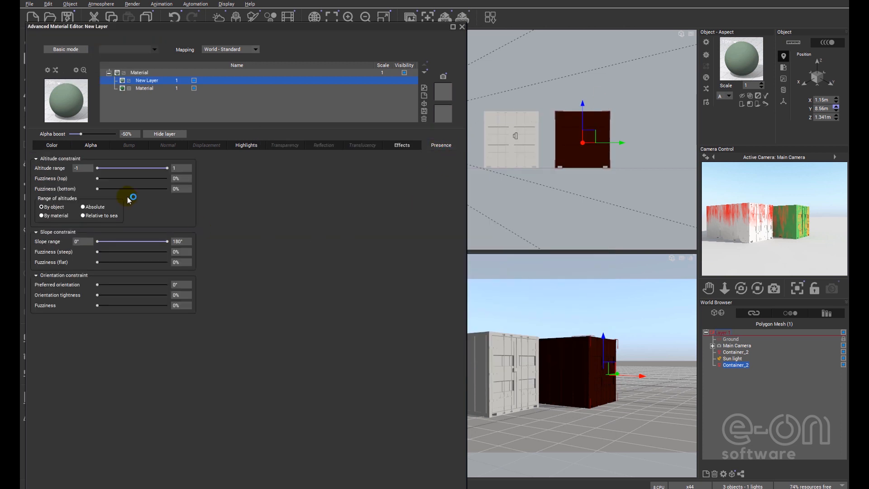
{"action": "left_click_drag", "start_coordinate": [98, 168], "coordinate": [124, 188]}
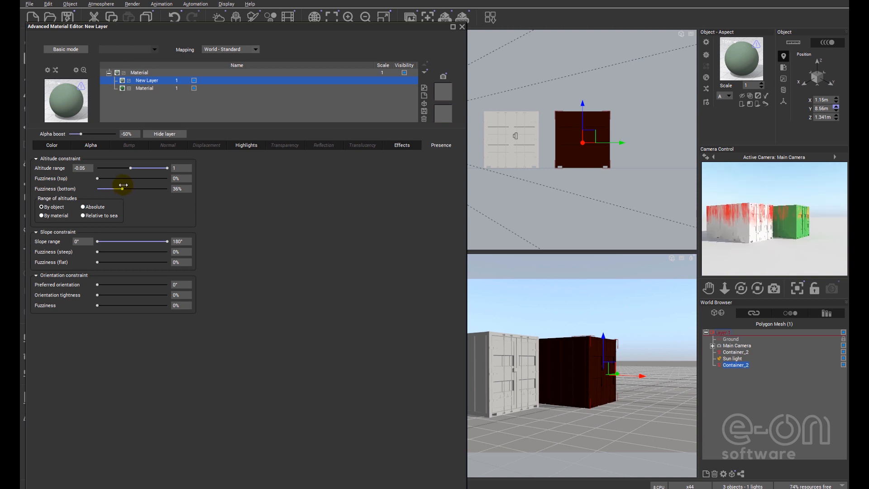
{"action": "left_click_drag", "start_coordinate": [117, 168], "coordinate": [110, 189]}
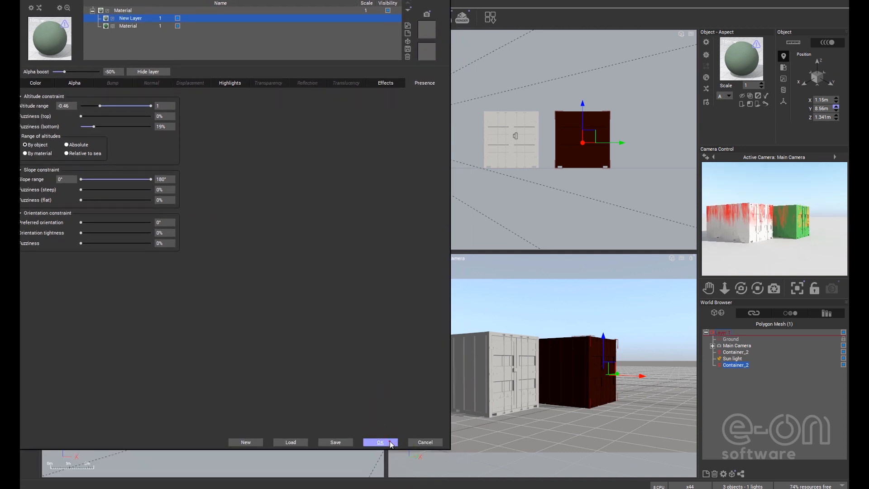
{"action": "left_click", "coordinate": [380, 443]}
Step: Render the scene again, discarding the oldest stacked renders, and check the paint streaks on the green container
{"action": "left_click", "coordinate": [463, 17]}
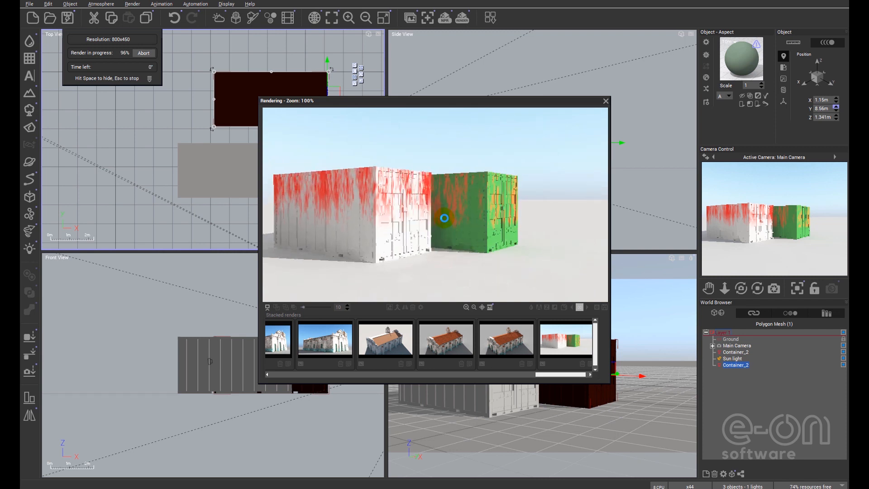
{"action": "left_click", "coordinate": [406, 260]}
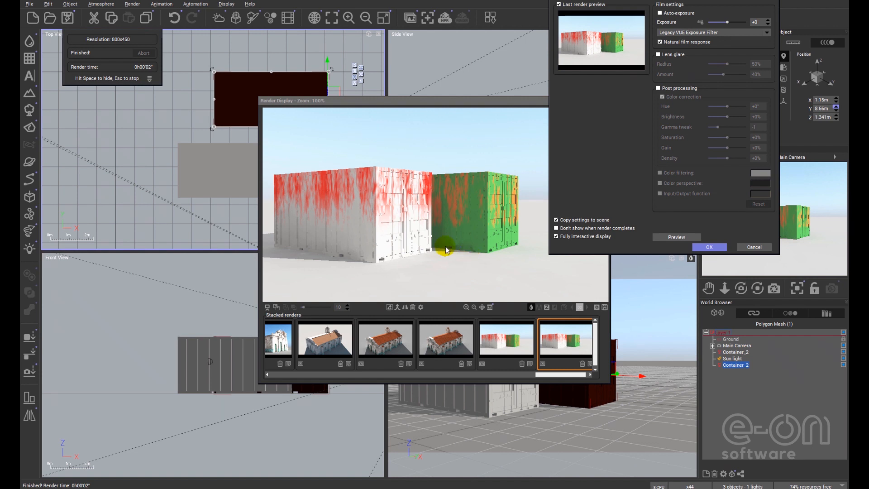
{"action": "left_click", "coordinate": [710, 247]}
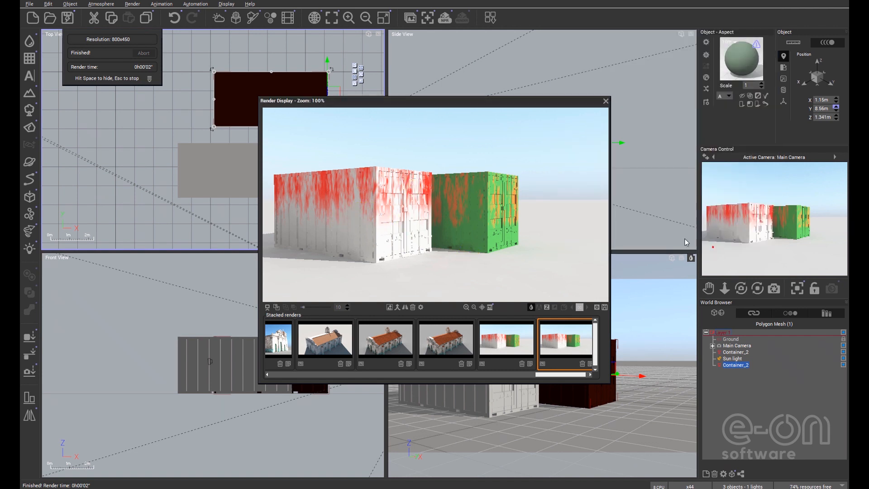
{"action": "left_click", "coordinate": [606, 102]}
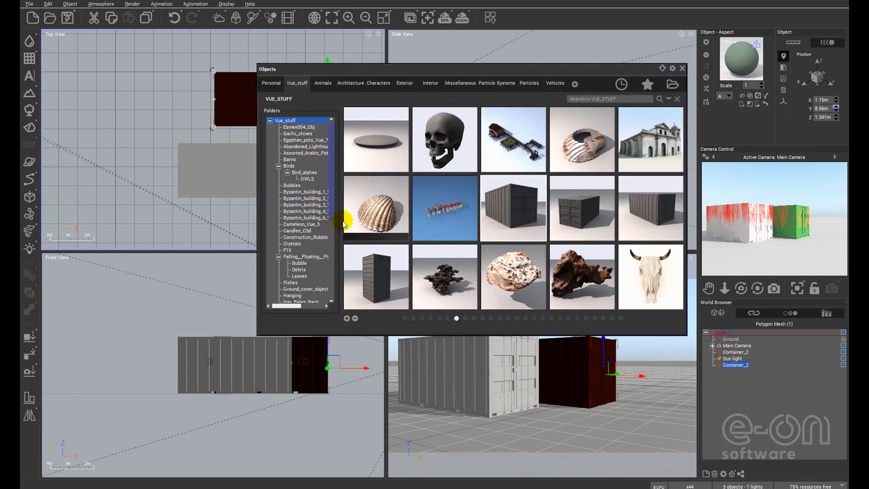
Step: Load Container_2a from the Vue_stuff objects, move it to about X 4.33 m and Y 5.65 m, and drop it to the ground
{"action": "double_click", "coordinate": [602, 209]}
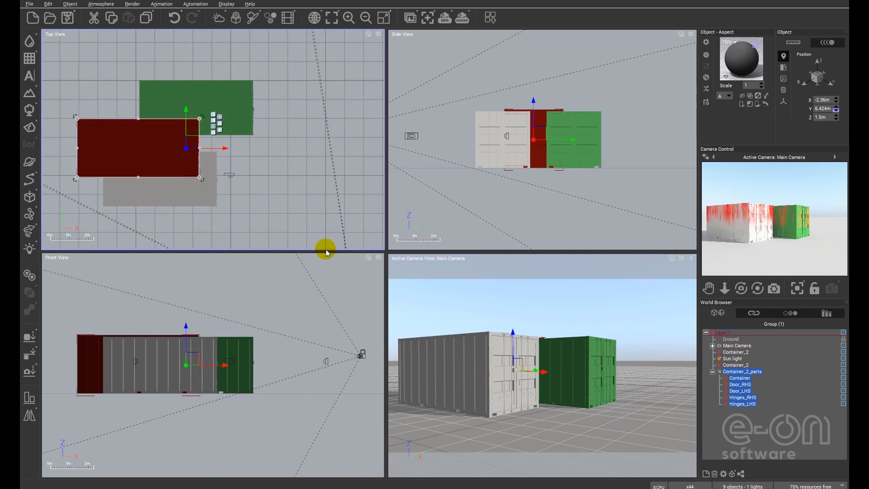
{"action": "key", "text": "Delete"}
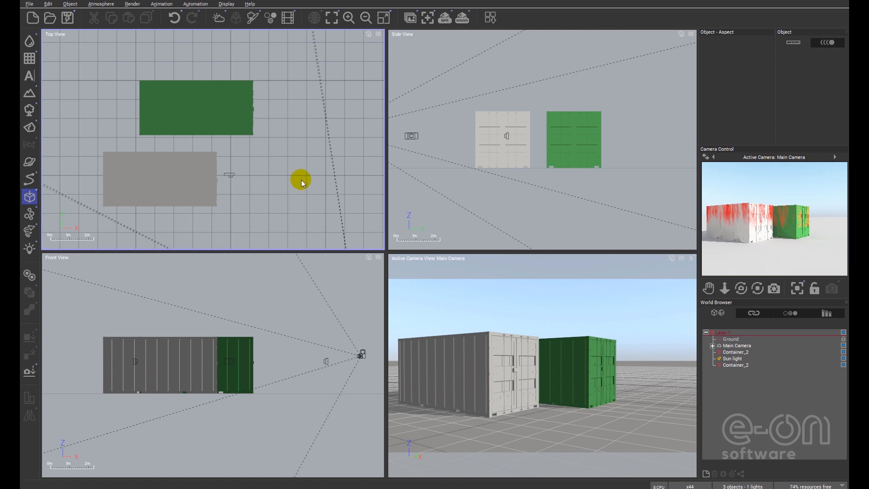
{"action": "double_click", "coordinate": [636, 200]}
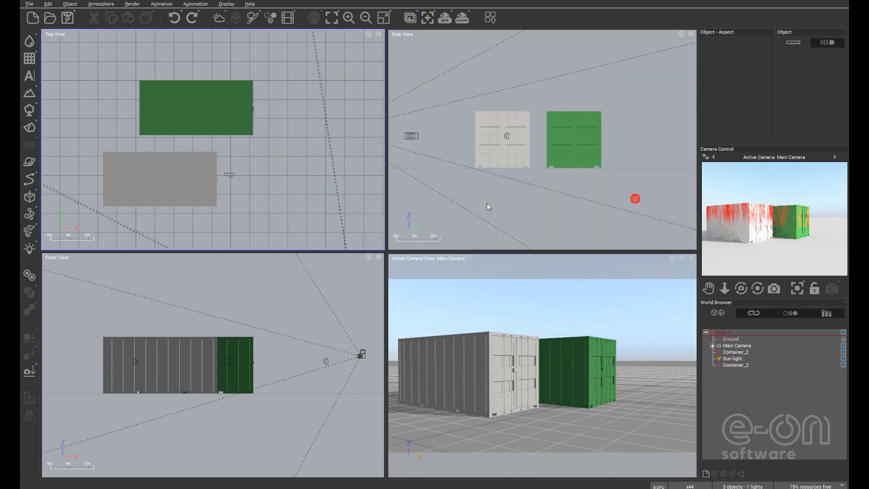
{"action": "left_click_drag", "start_coordinate": [220, 84], "coordinate": [311, 104]}
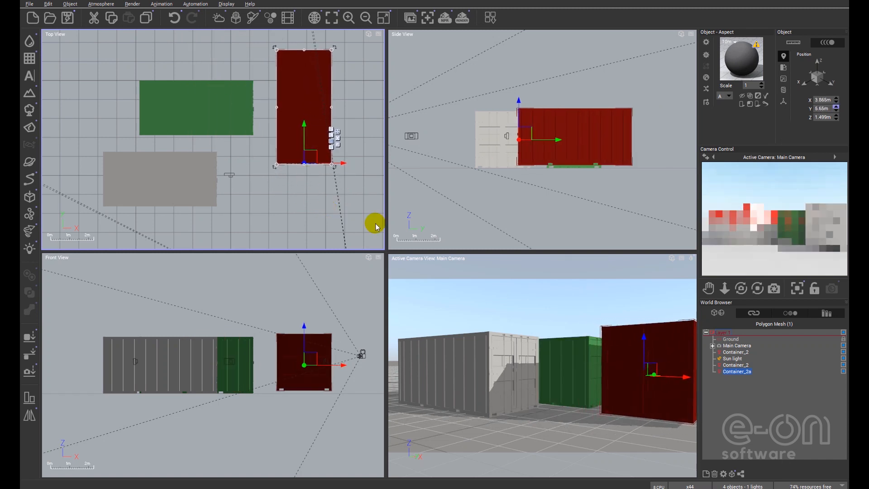
{"action": "right_click_drag", "start_coordinate": [554, 339], "coordinate": [496, 341]}
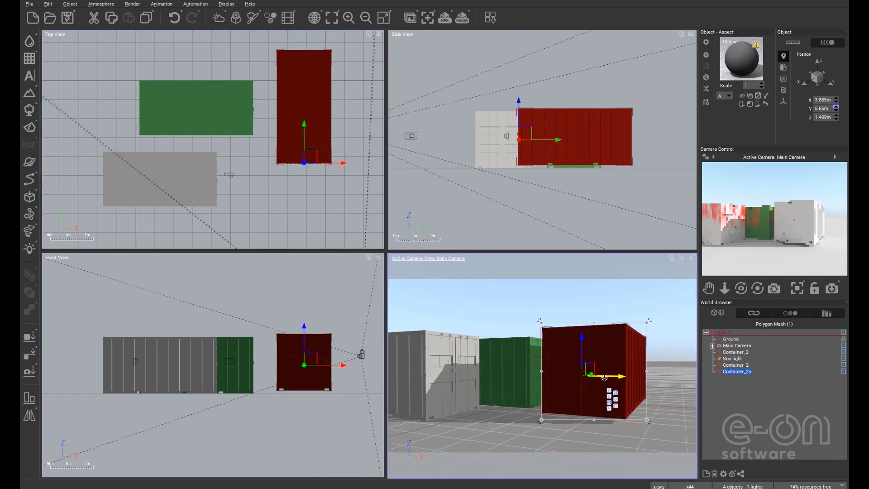
{"action": "left_click_drag", "start_coordinate": [619, 376], "coordinate": [633, 375]}
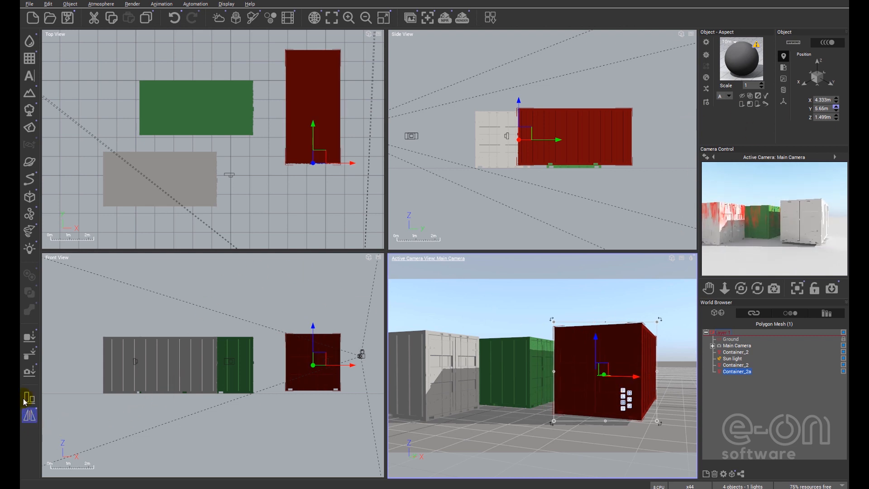
{"action": "left_click", "coordinate": [29, 336]}
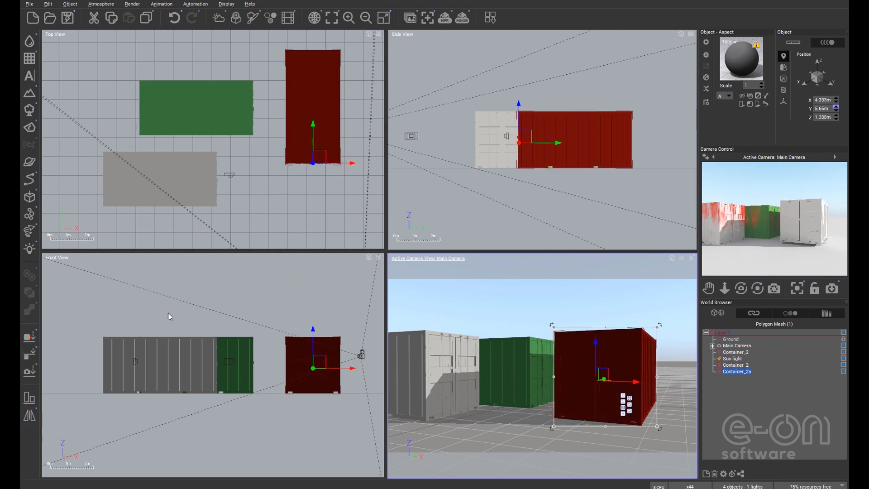
Step: Add the shared New Layer to Container_2a's material and limit its presence to altitudes of about -0.3 to 1 with 48% bottom fuzziness
{"action": "right_click", "coordinate": [744, 53]}
{"action": "left_click", "coordinate": [764, 56]}
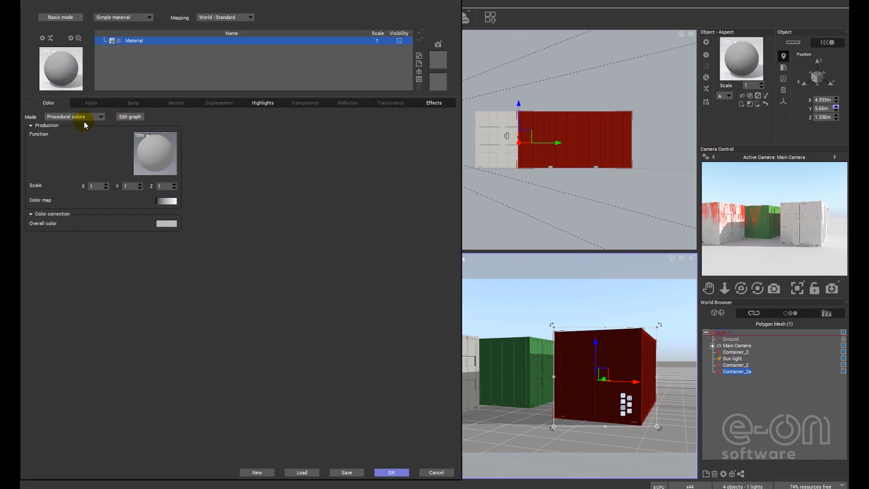
{"action": "left_click", "coordinate": [419, 56]}
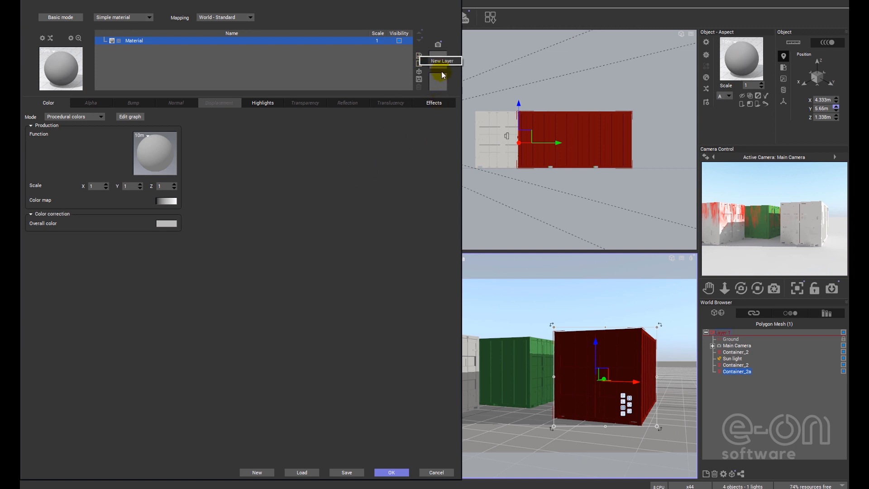
{"action": "left_click", "coordinate": [439, 61]}
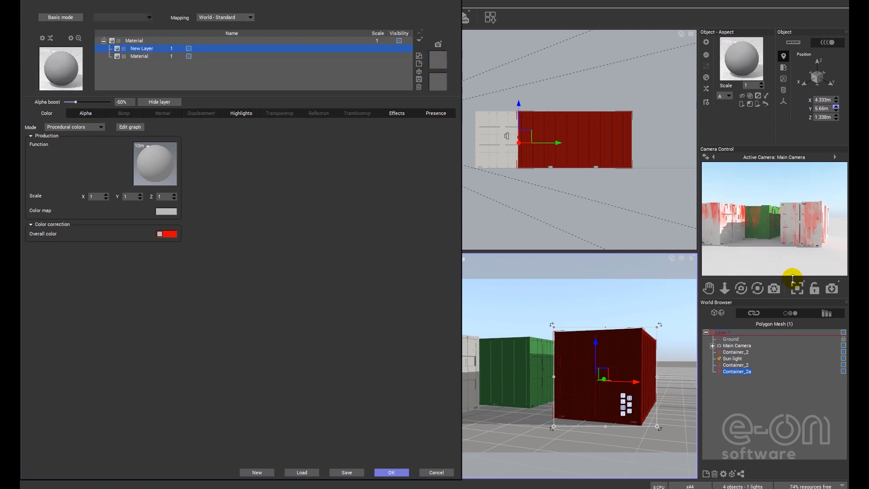
{"action": "left_click", "coordinate": [441, 115]}
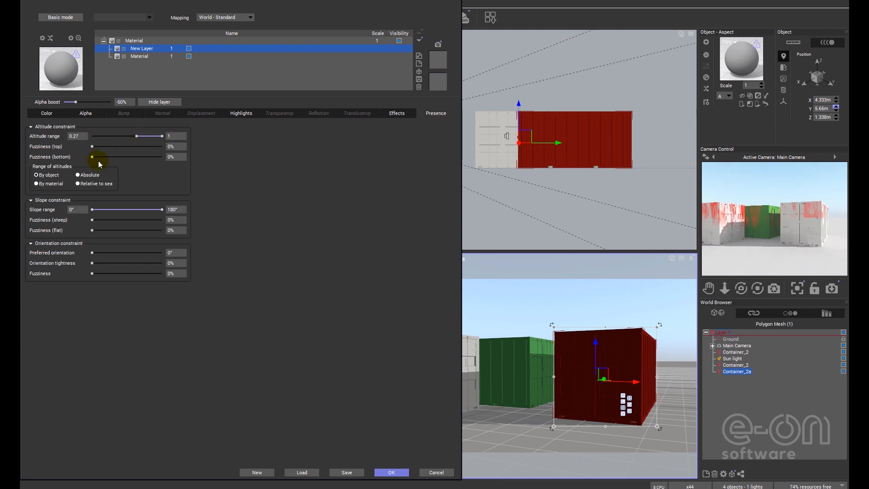
{"action": "left_click_drag", "start_coordinate": [92, 158], "coordinate": [128, 158]}
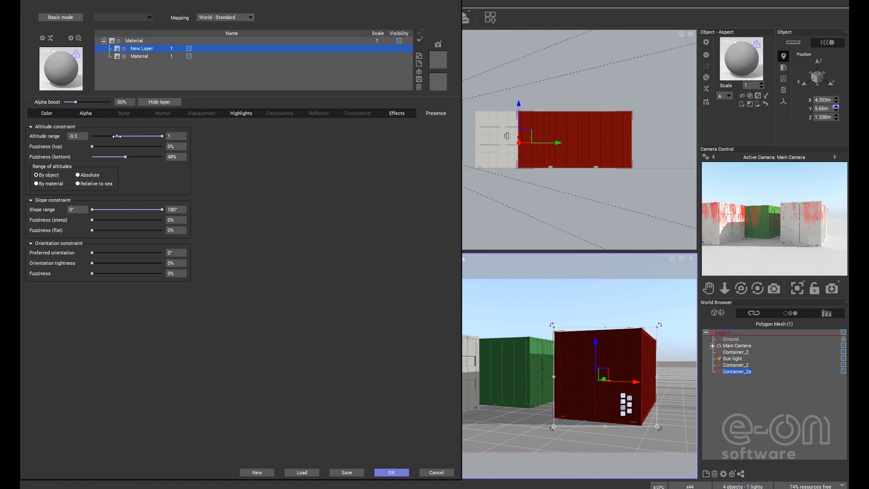
Step: Set the overall color of Container_2a's base Material layer to a medium blue and accept the material
{"action": "double_click", "coordinate": [142, 55]}
{"action": "left_click", "coordinate": [166, 223]}
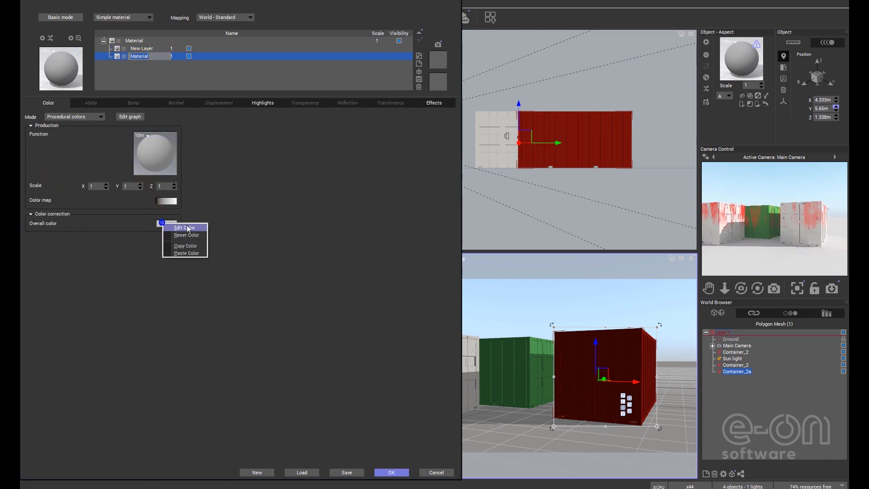
{"action": "left_click", "coordinate": [187, 225]}
{"action": "left_click", "coordinate": [243, 327]}
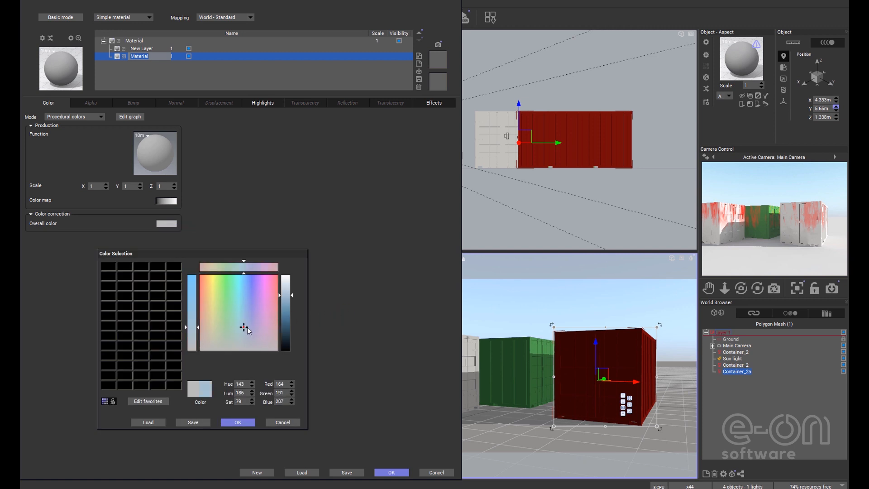
{"action": "left_click", "coordinate": [284, 310]}
{"action": "left_click", "coordinate": [239, 423]}
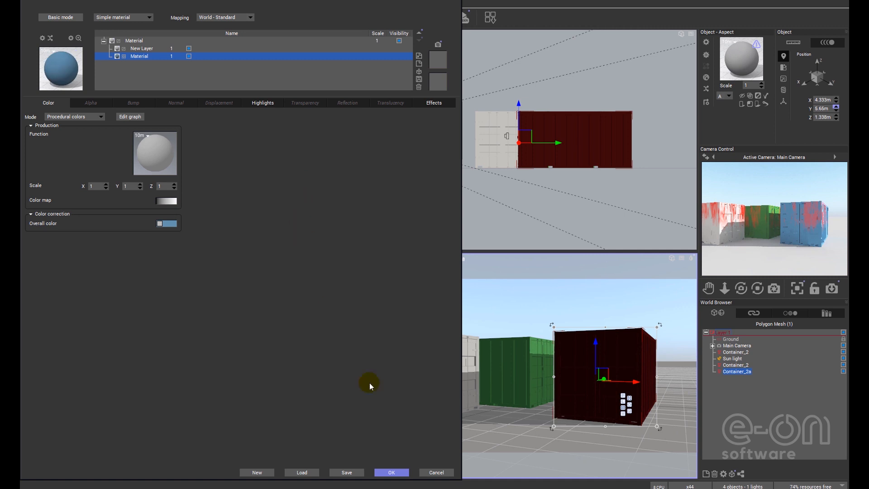
{"action": "left_click", "coordinate": [391, 472]}
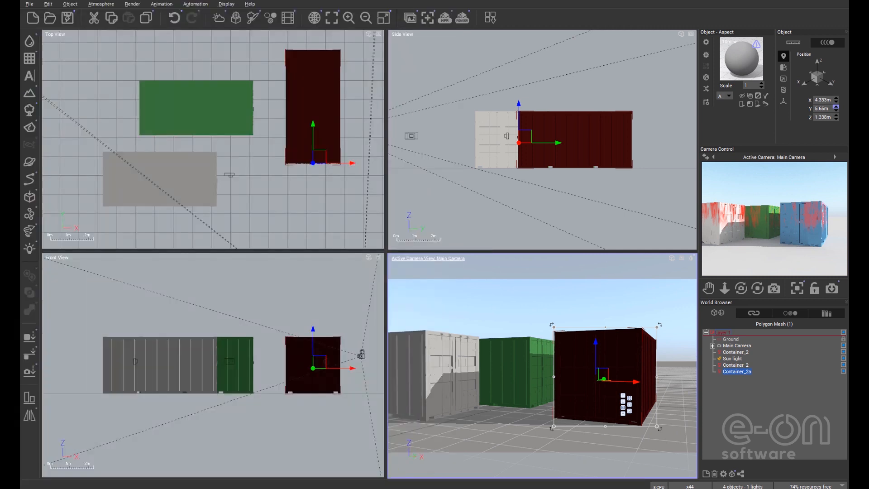
Step: Render the scene with the blue container, discarding the oldest stacked renders, accept the post-render options and close the render display
{"action": "right_click", "coordinate": [769, 236]}
{"action": "left_click", "coordinate": [462, 17]}
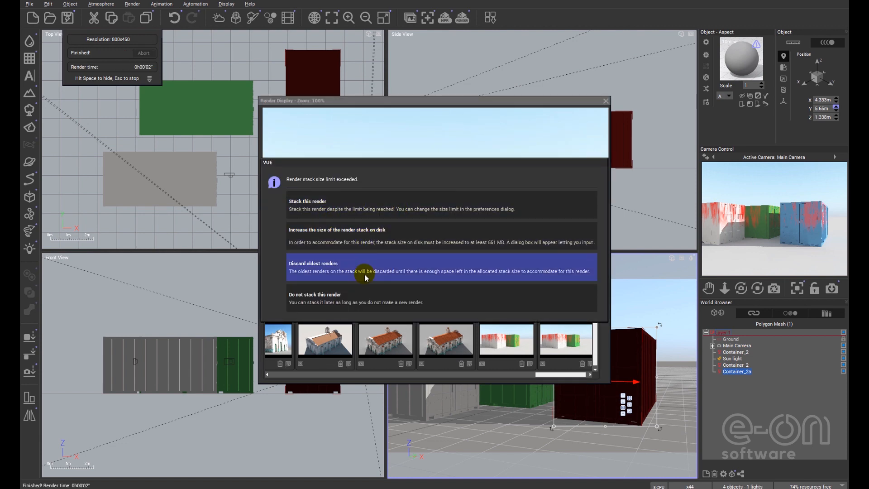
{"action": "left_click", "coordinate": [364, 272]}
{"action": "left_click", "coordinate": [710, 247]}
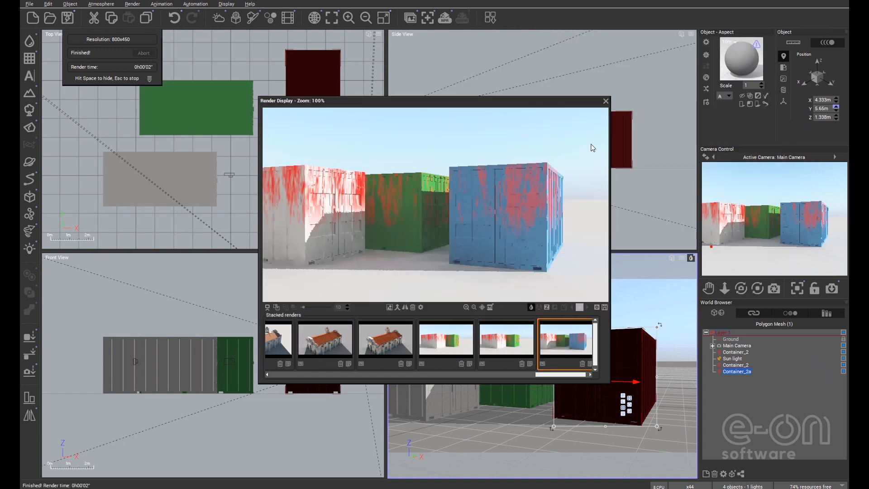
{"action": "left_click", "coordinate": [606, 101]}
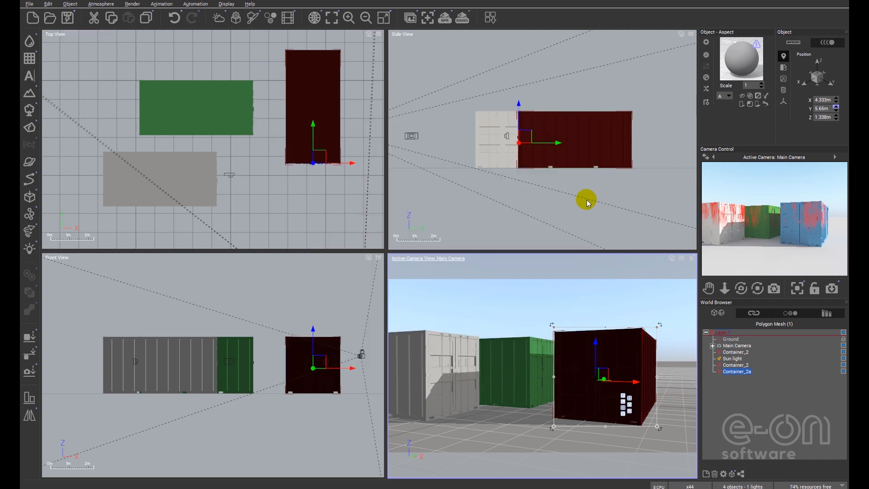
Step: Set the overall color of the shared New Layer in the white container's material to a muted brown, about RGB 141, 105, 84, and accept it
{"action": "left_click", "coordinate": [739, 400]}
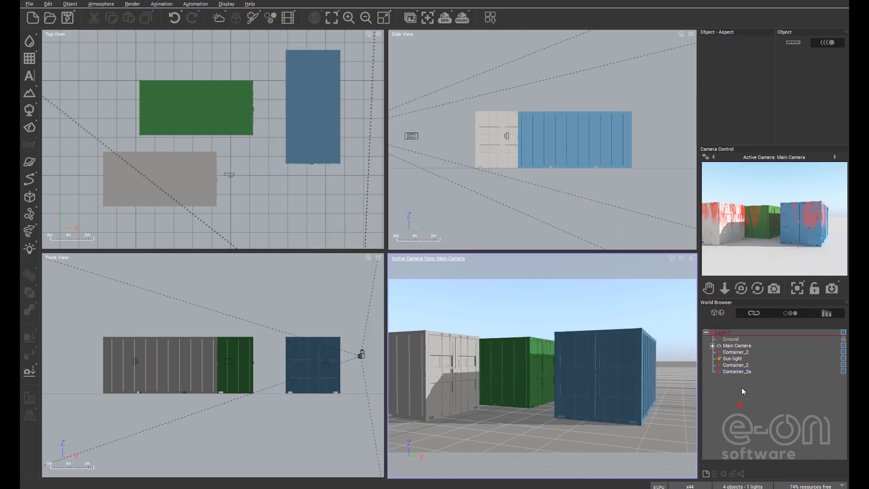
{"action": "left_click", "coordinate": [735, 352]}
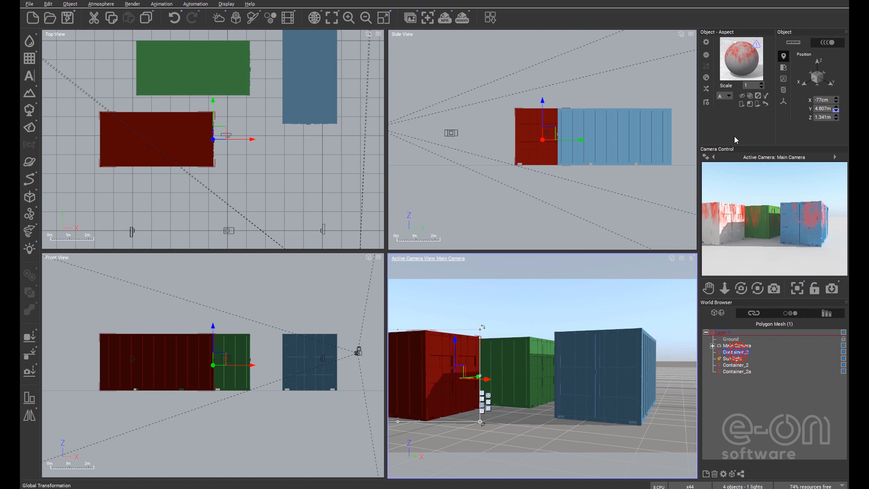
{"action": "right_click", "coordinate": [741, 64]}
{"action": "left_click", "coordinate": [752, 68]}
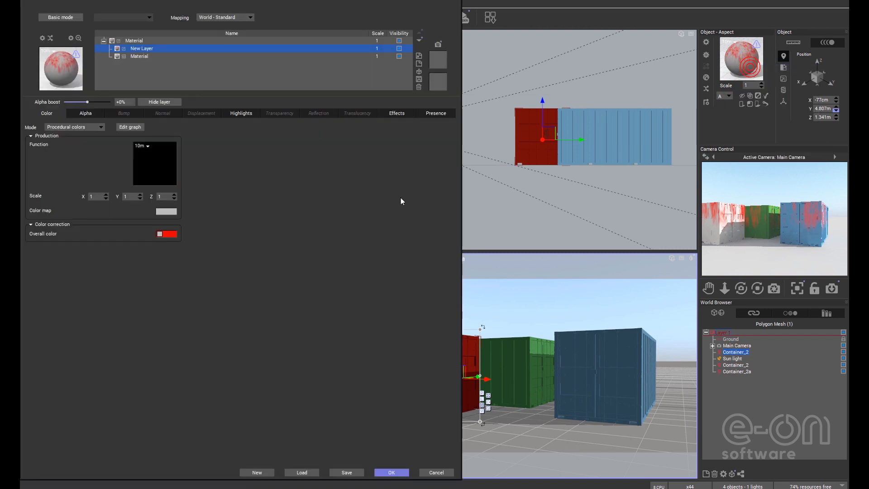
{"action": "left_click", "coordinate": [168, 233]}
{"action": "left_click", "coordinate": [190, 240]}
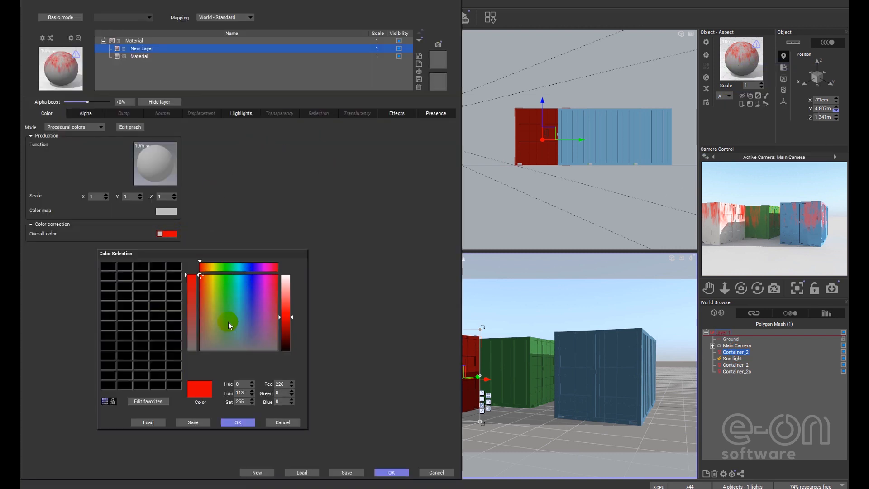
{"action": "left_click_drag", "start_coordinate": [208, 334], "coordinate": [205, 332]}
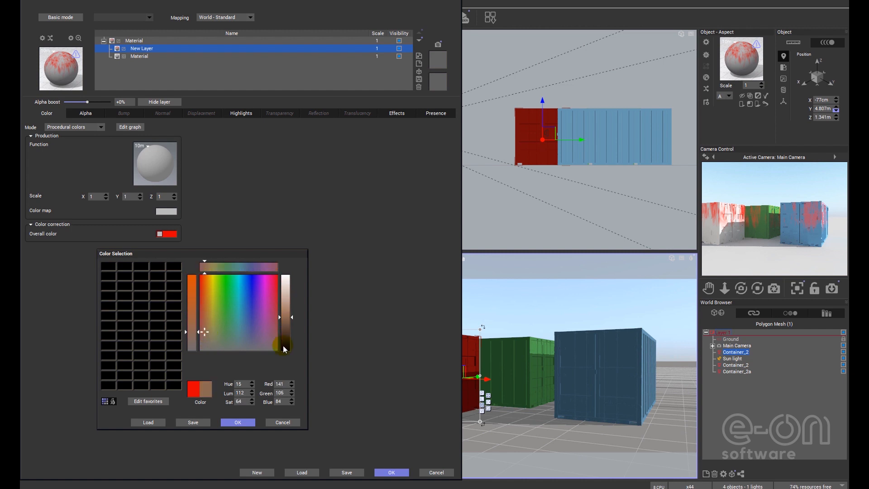
{"action": "left_click", "coordinate": [248, 423]}
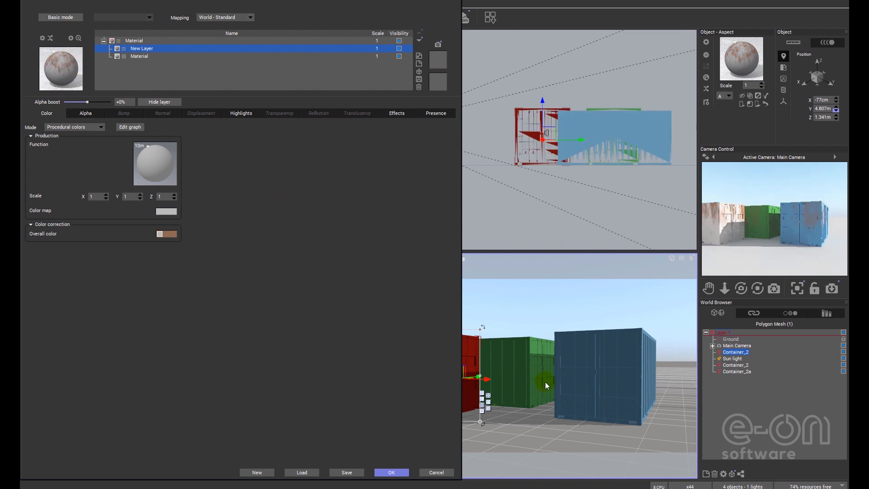
{"action": "left_click", "coordinate": [405, 473]}
Step: Render the scene again, accept the post-render options and check the brown streaks on all three containers
{"action": "left_click", "coordinate": [463, 18]}
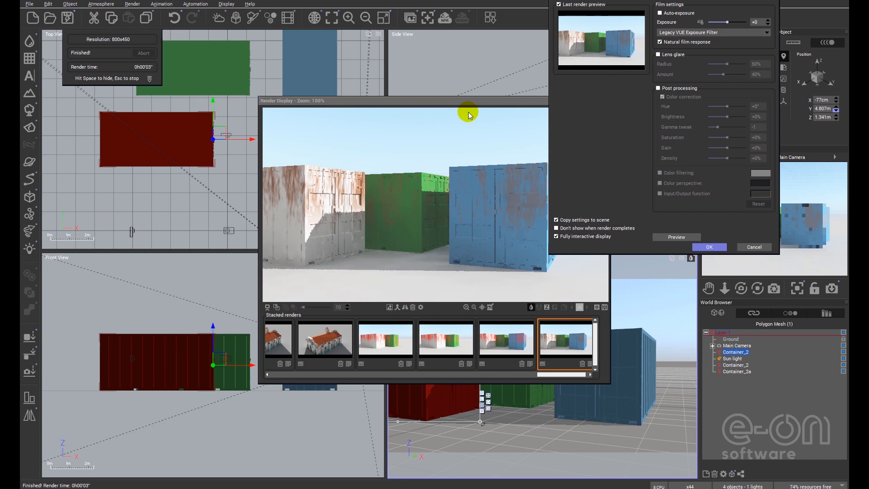
{"action": "left_click", "coordinate": [709, 247]}
{"action": "left_click_drag", "start_coordinate": [490, 240], "coordinate": [476, 245]}
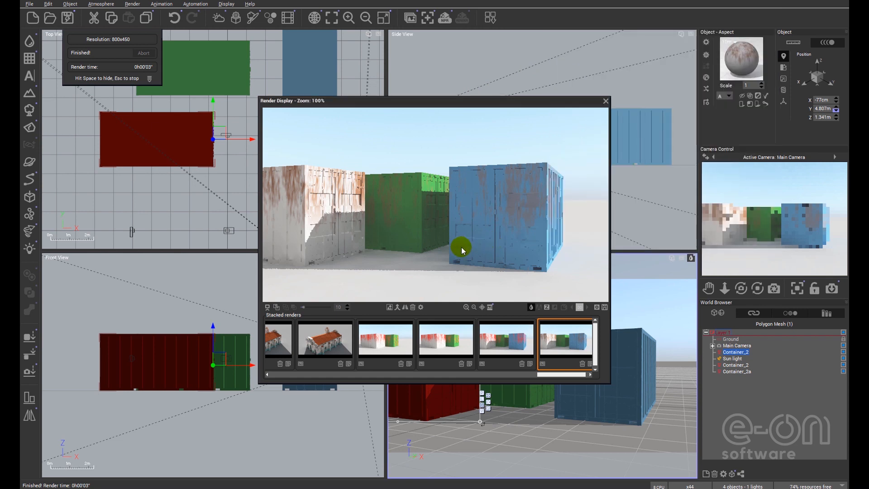